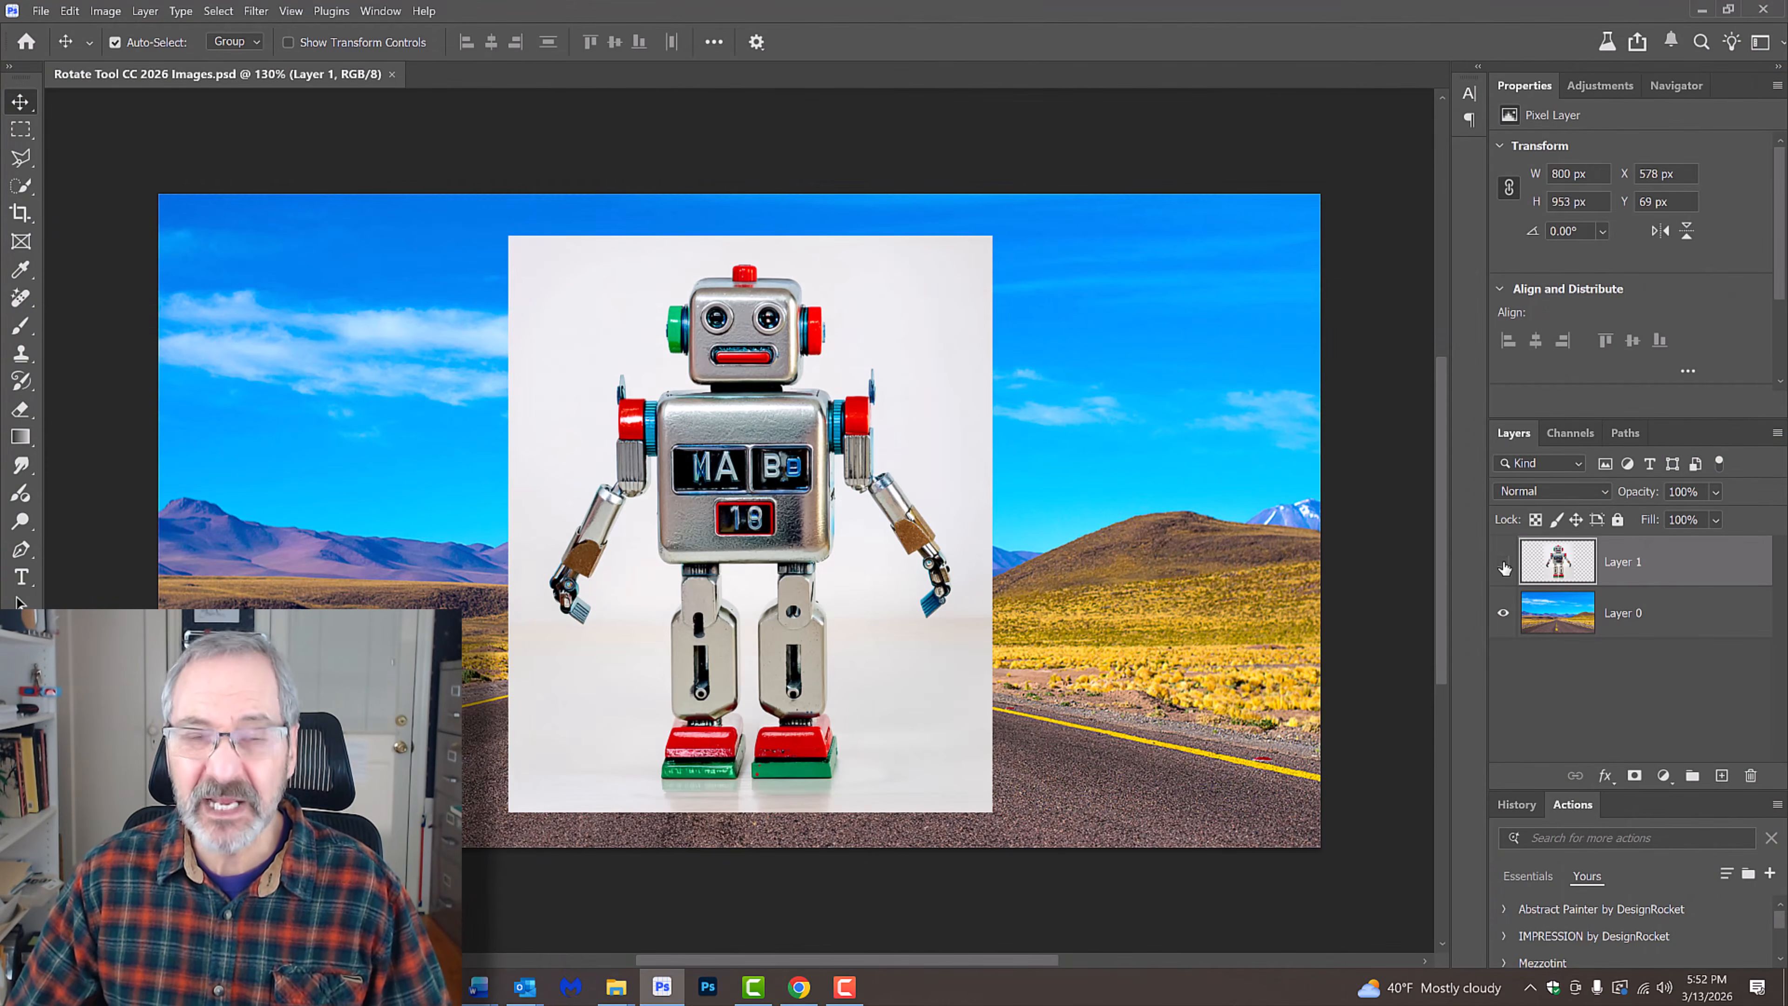
Step: Check the robot layer against the road background, and convert it for 3D rotation with Free Transform's Rotate Object
click(1504, 564)
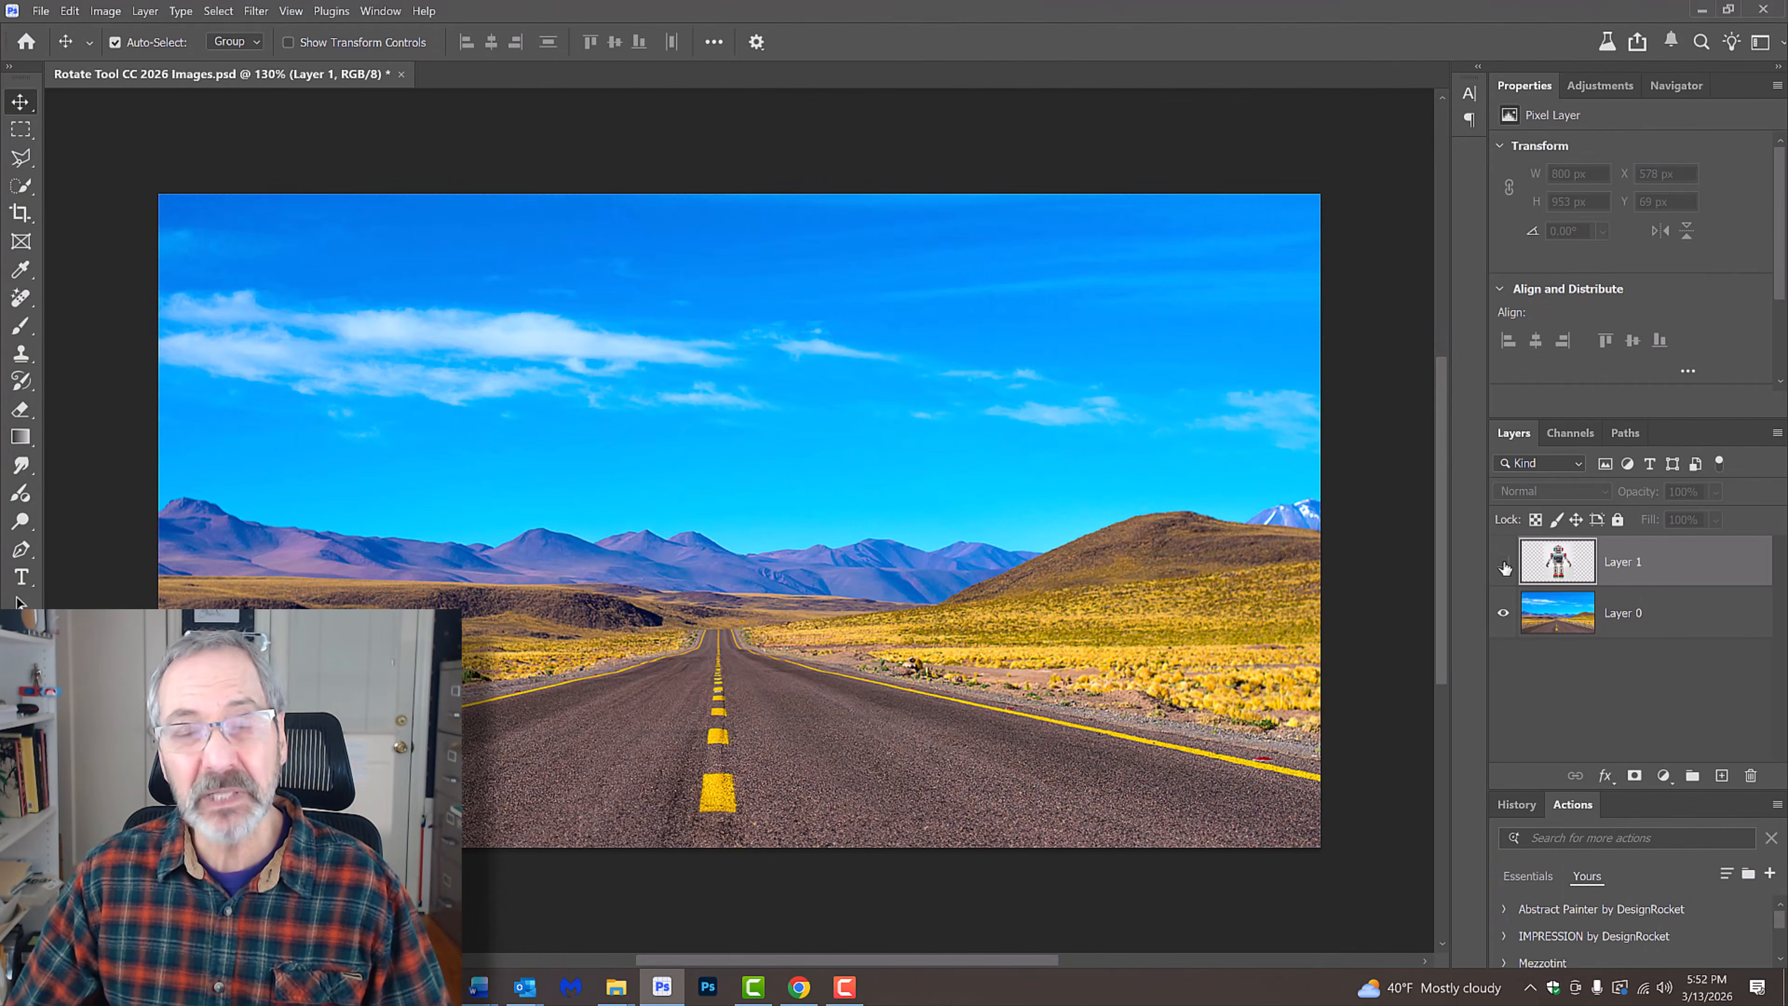
click(1504, 564)
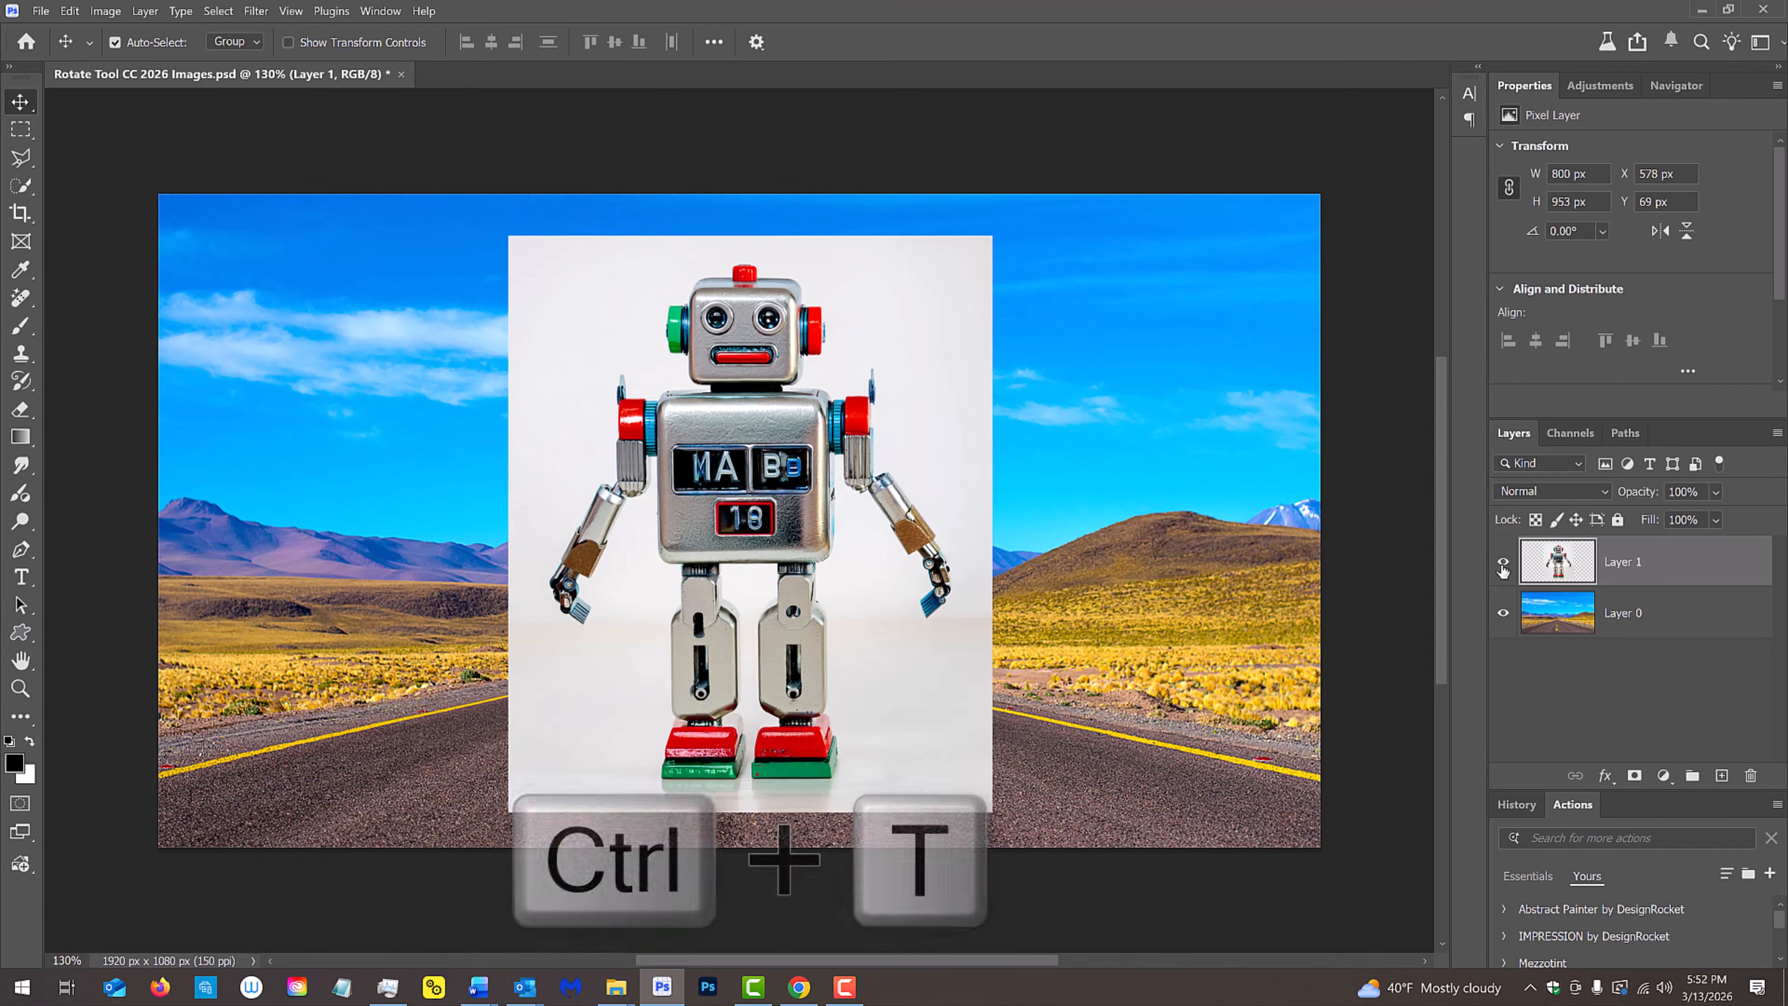
key(ctrl+t)
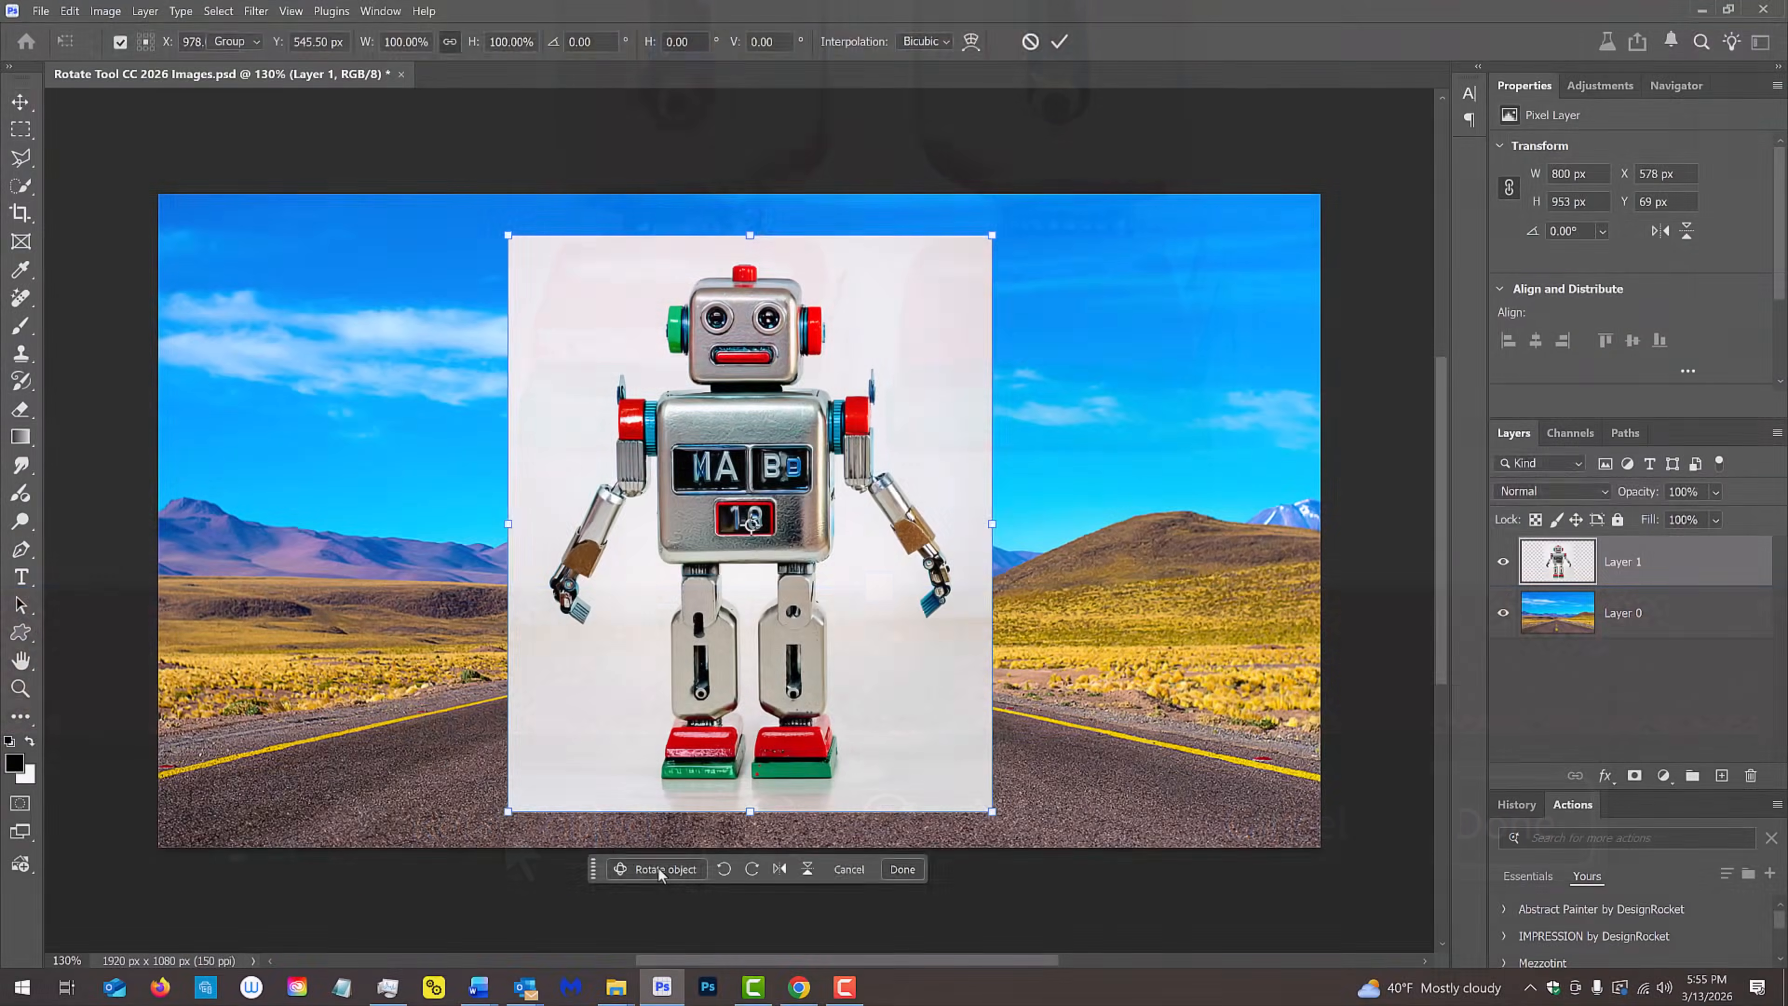
click(505, 820)
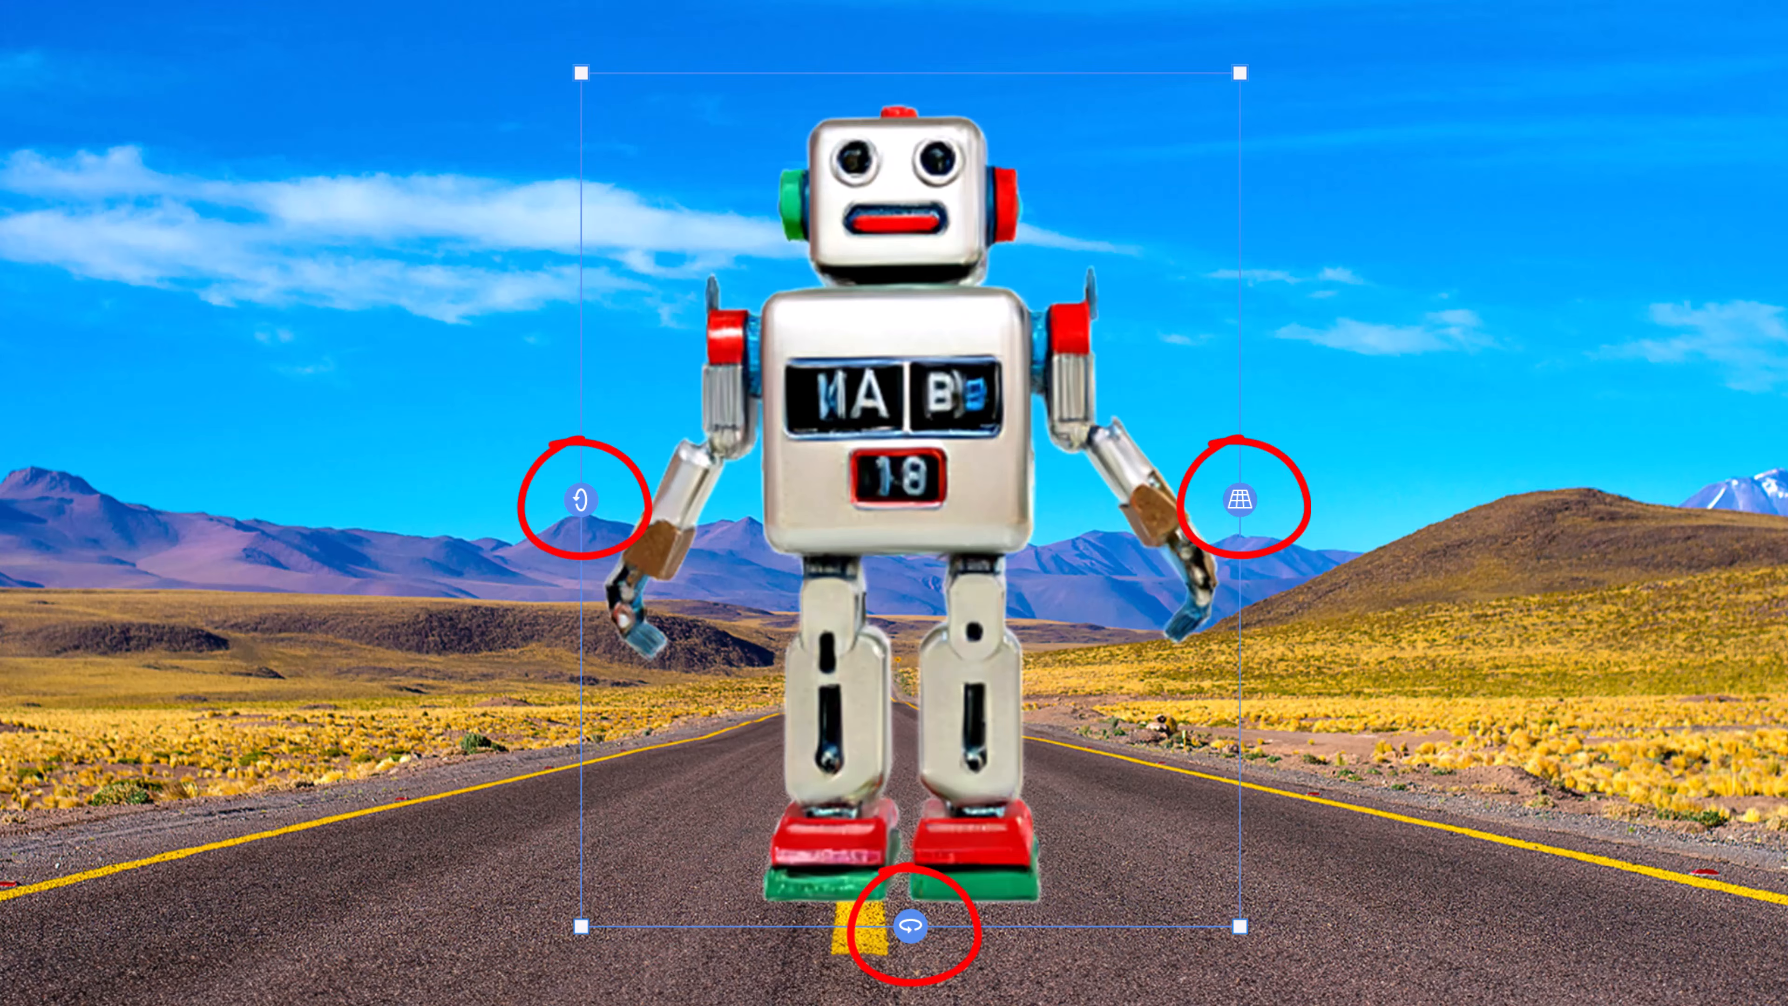
Step: Try turning and tilting the robot in 3D and varying its perspective directly on the canvas
mouse_move(911, 926)
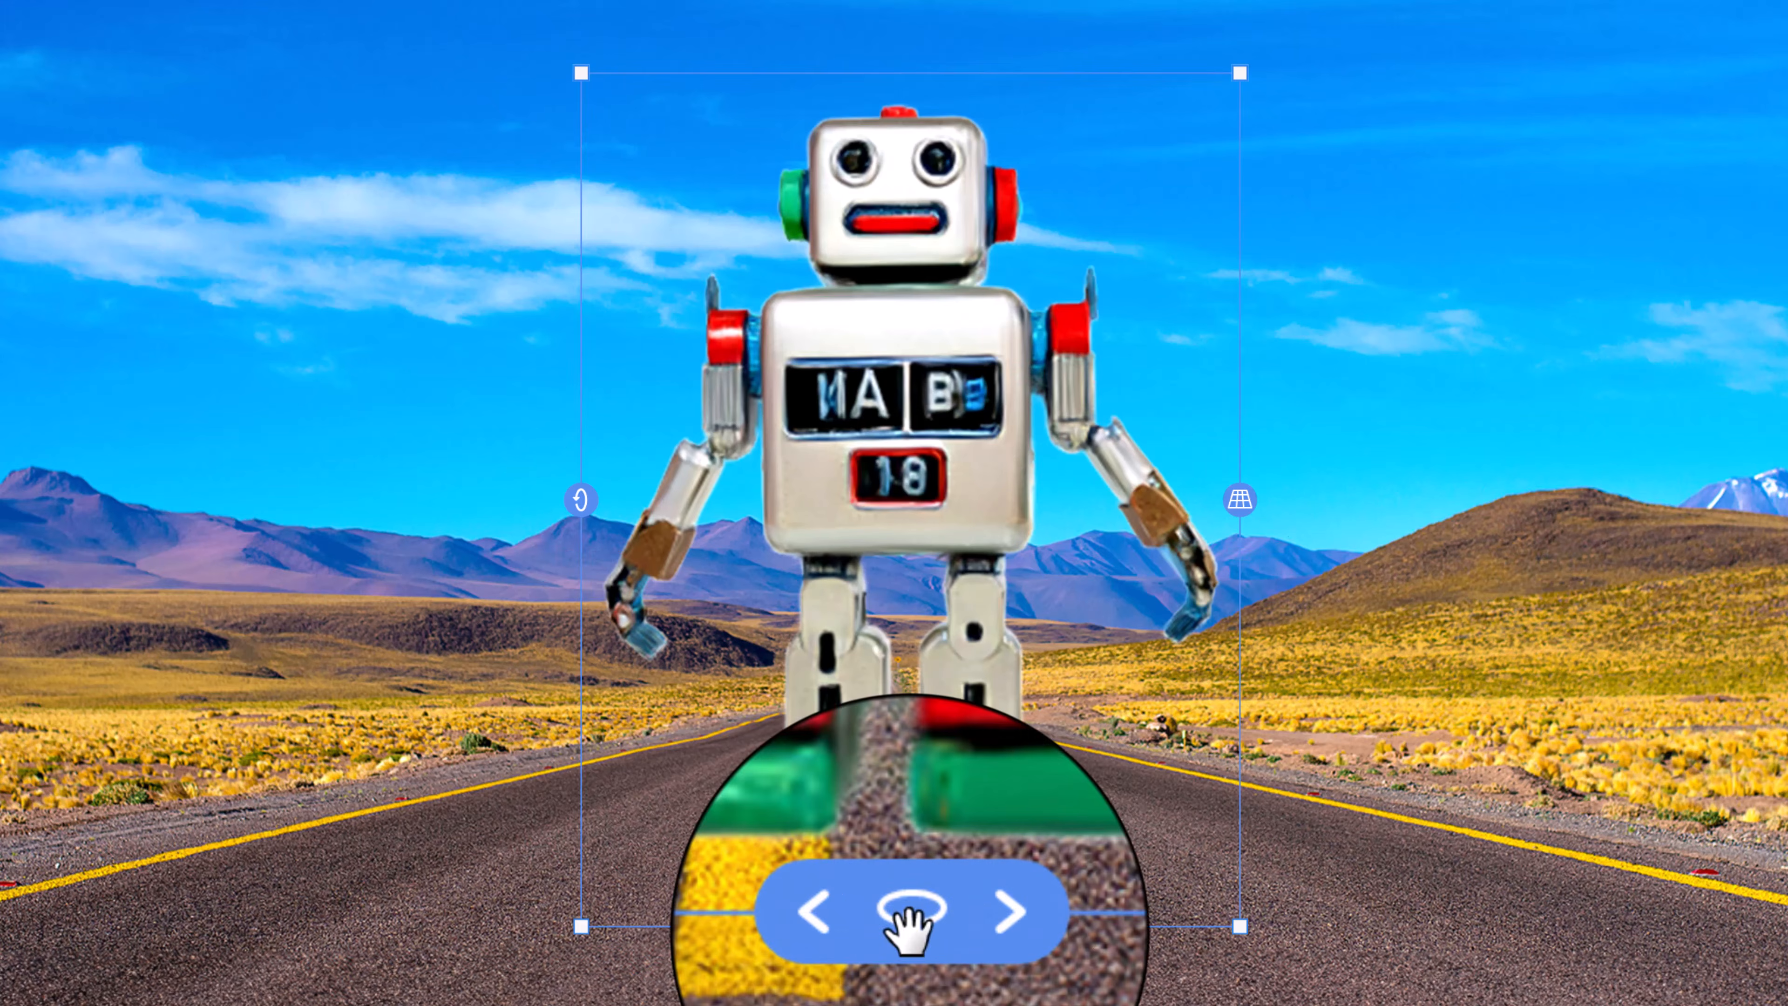
drag(911, 926, 911, 784)
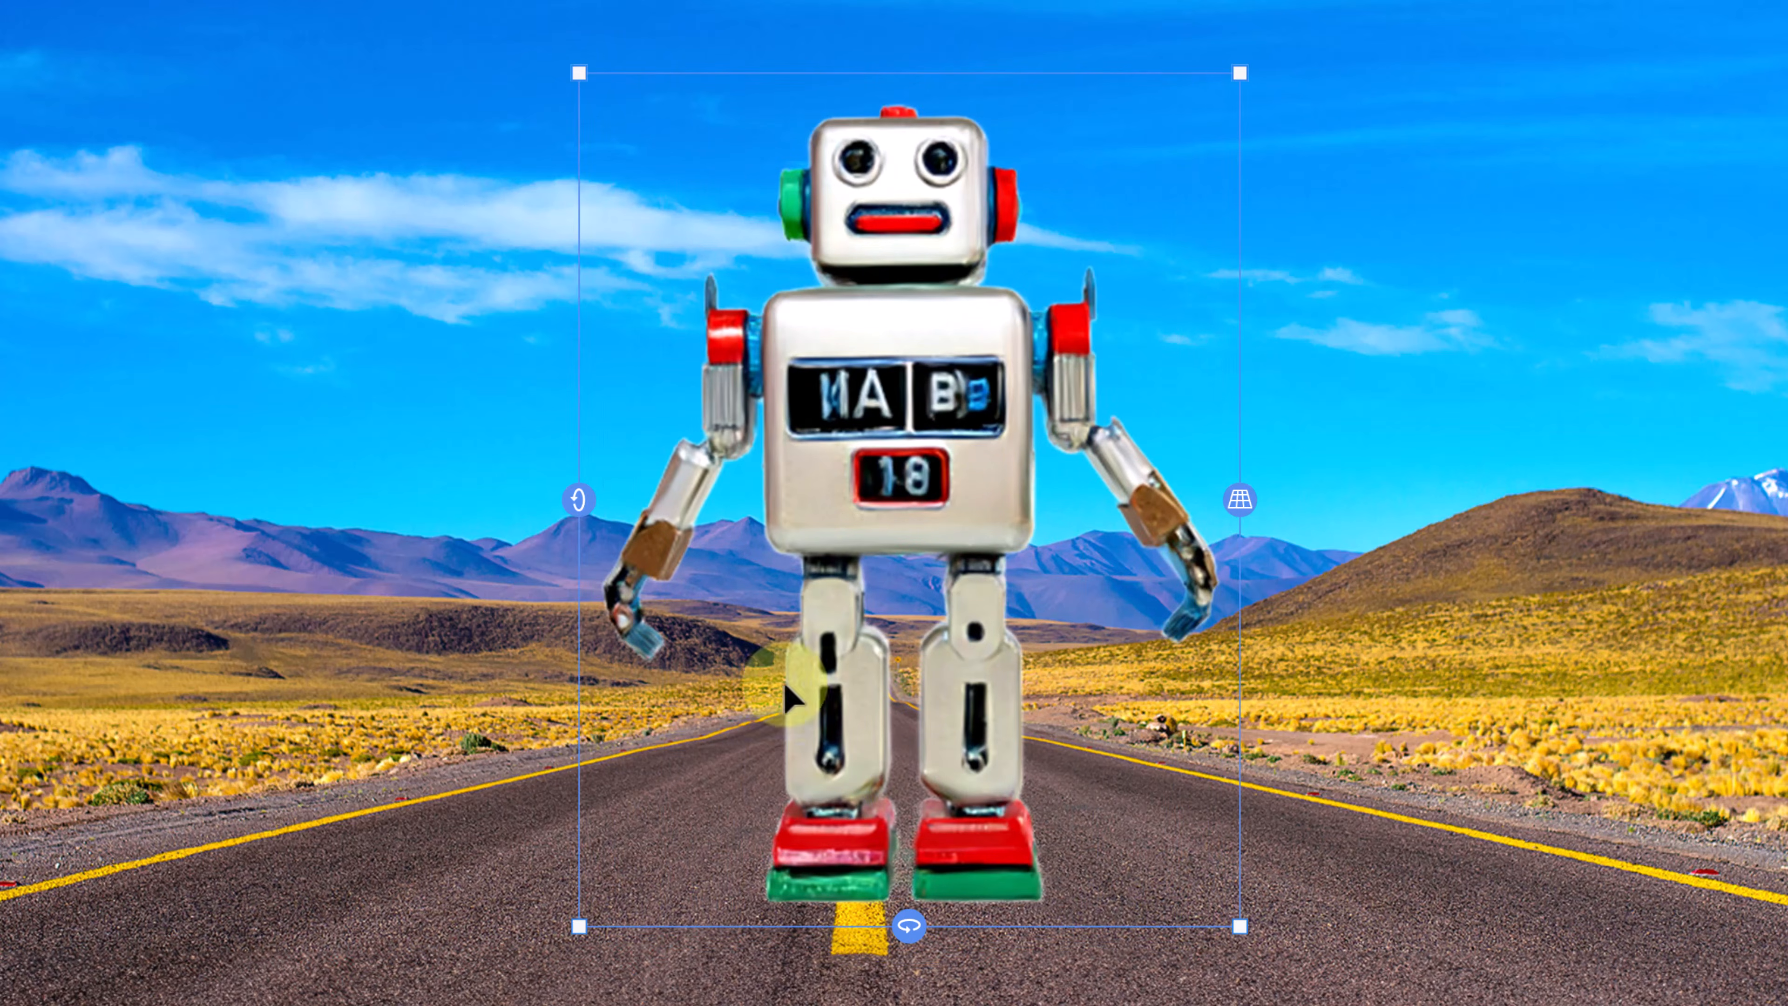
mouse_move(579, 499)
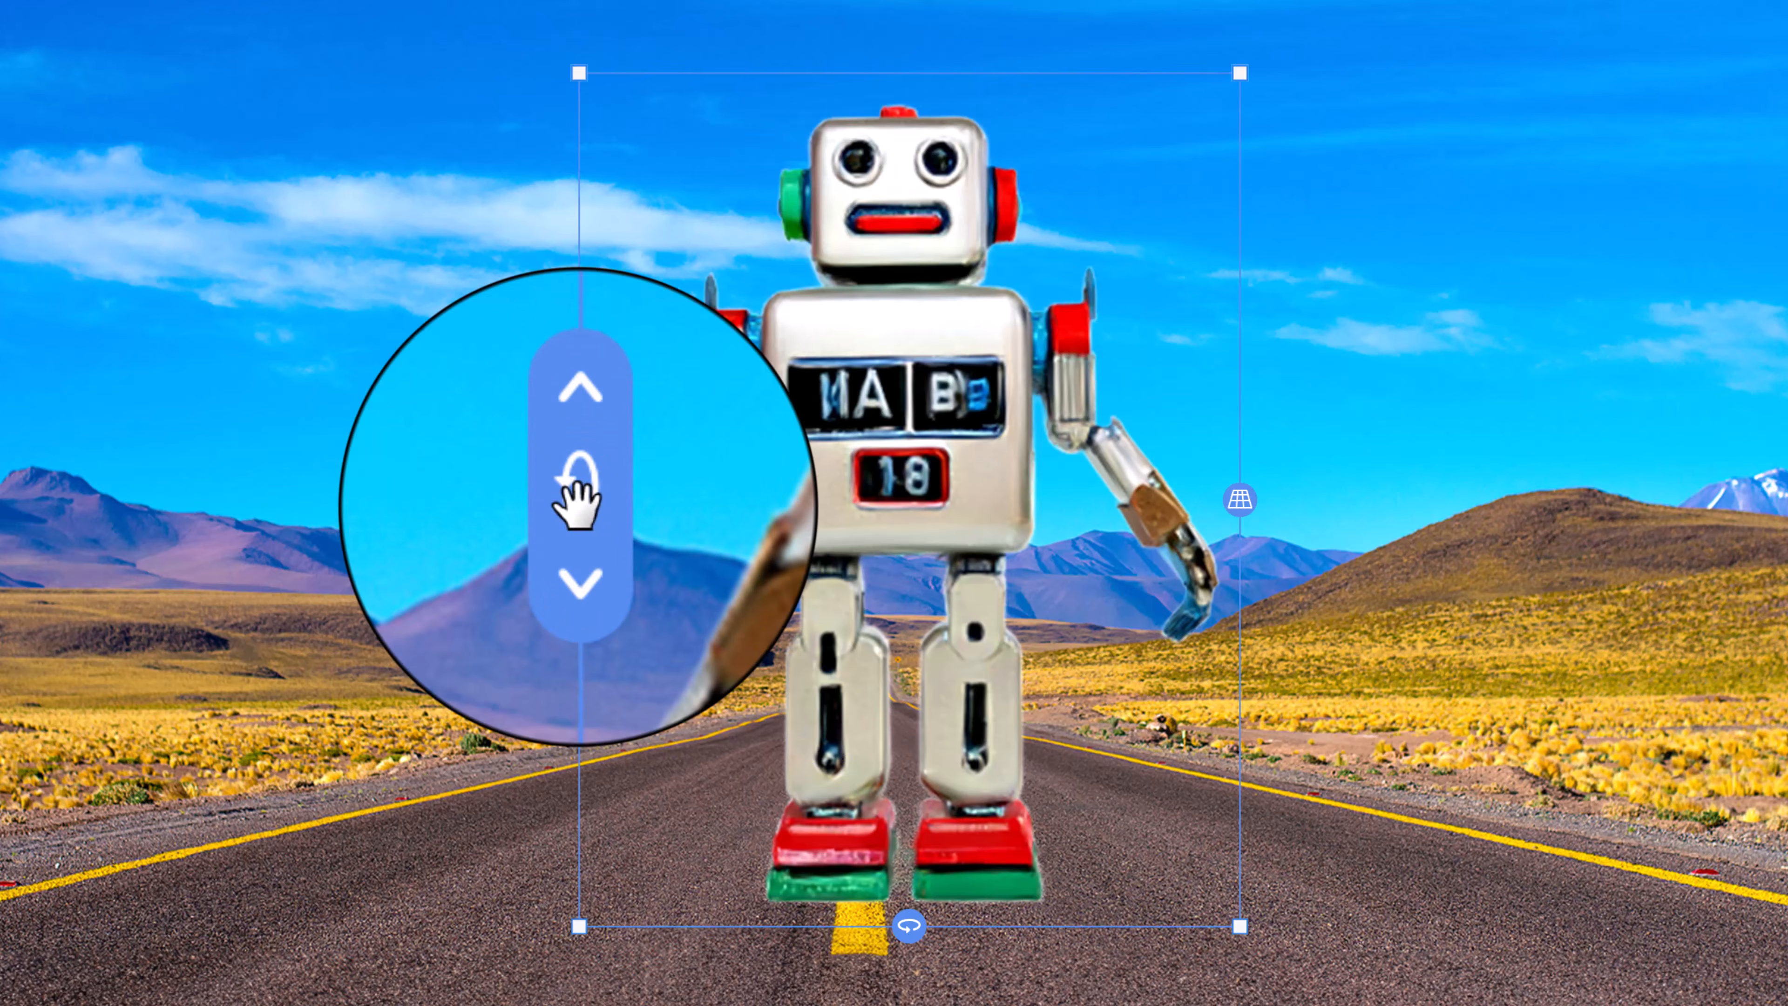
drag(579, 499, 543, 584)
mouse_move(1237, 496)
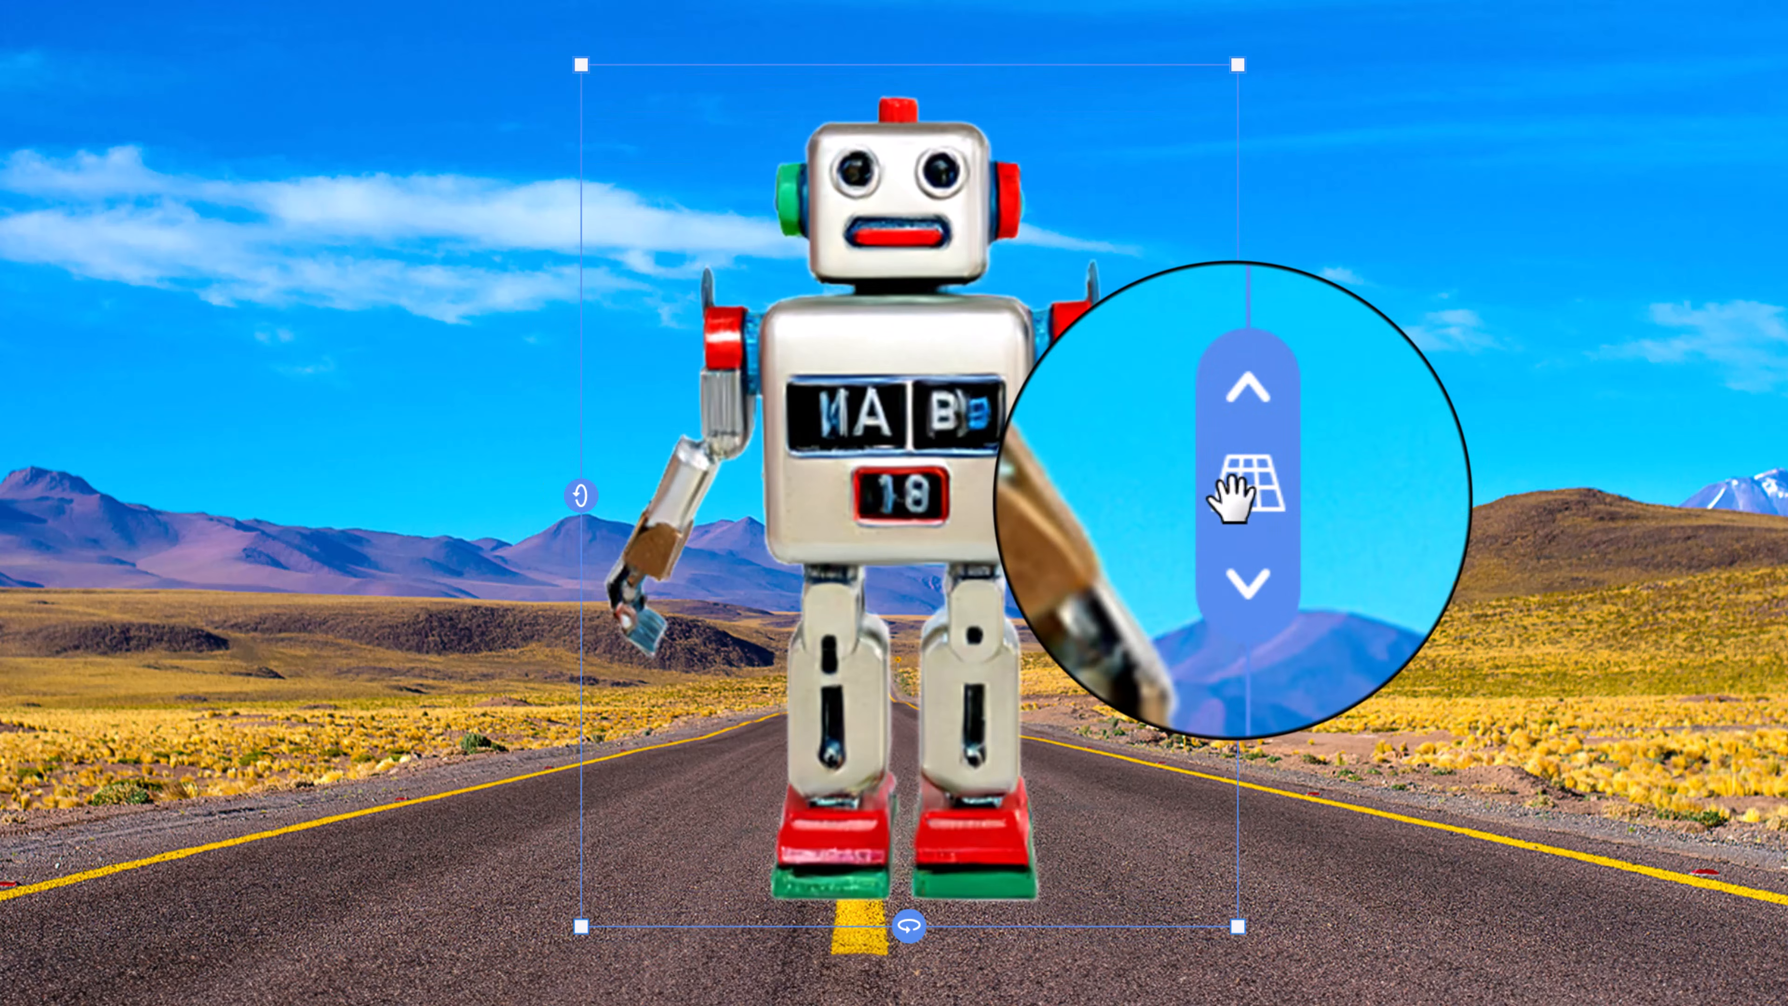
drag(1236, 496, 1217, 450)
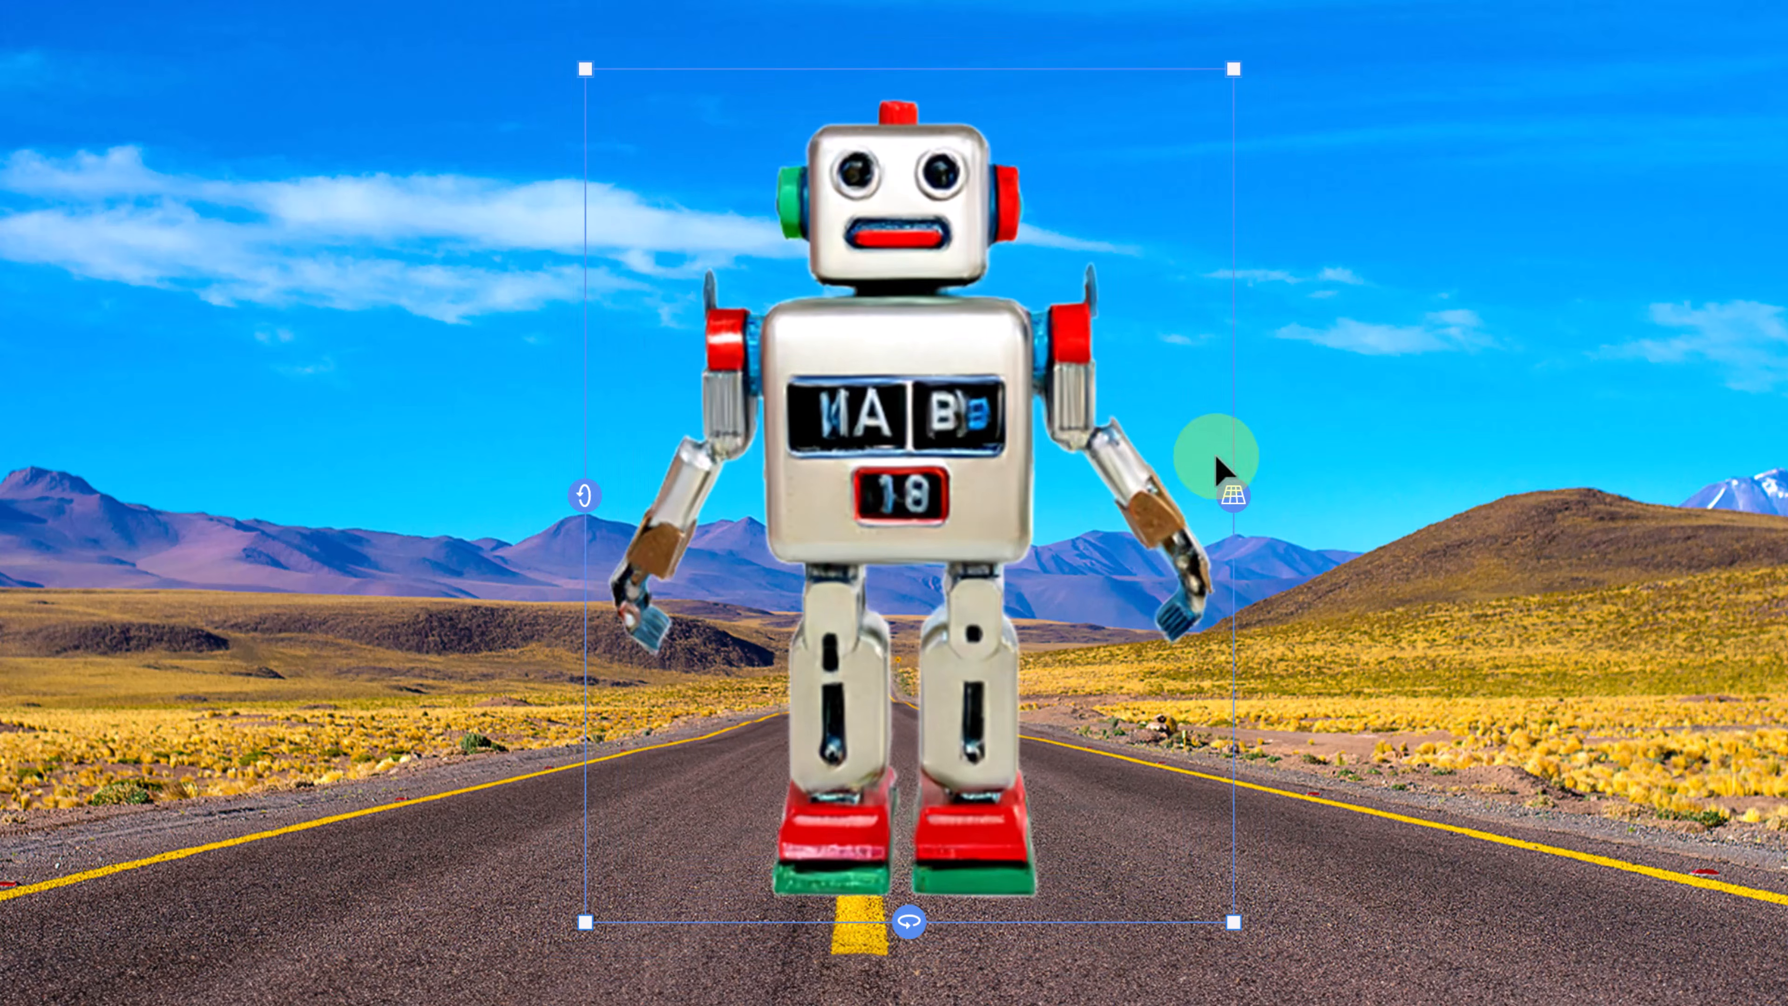
drag(590, 495, 613, 318)
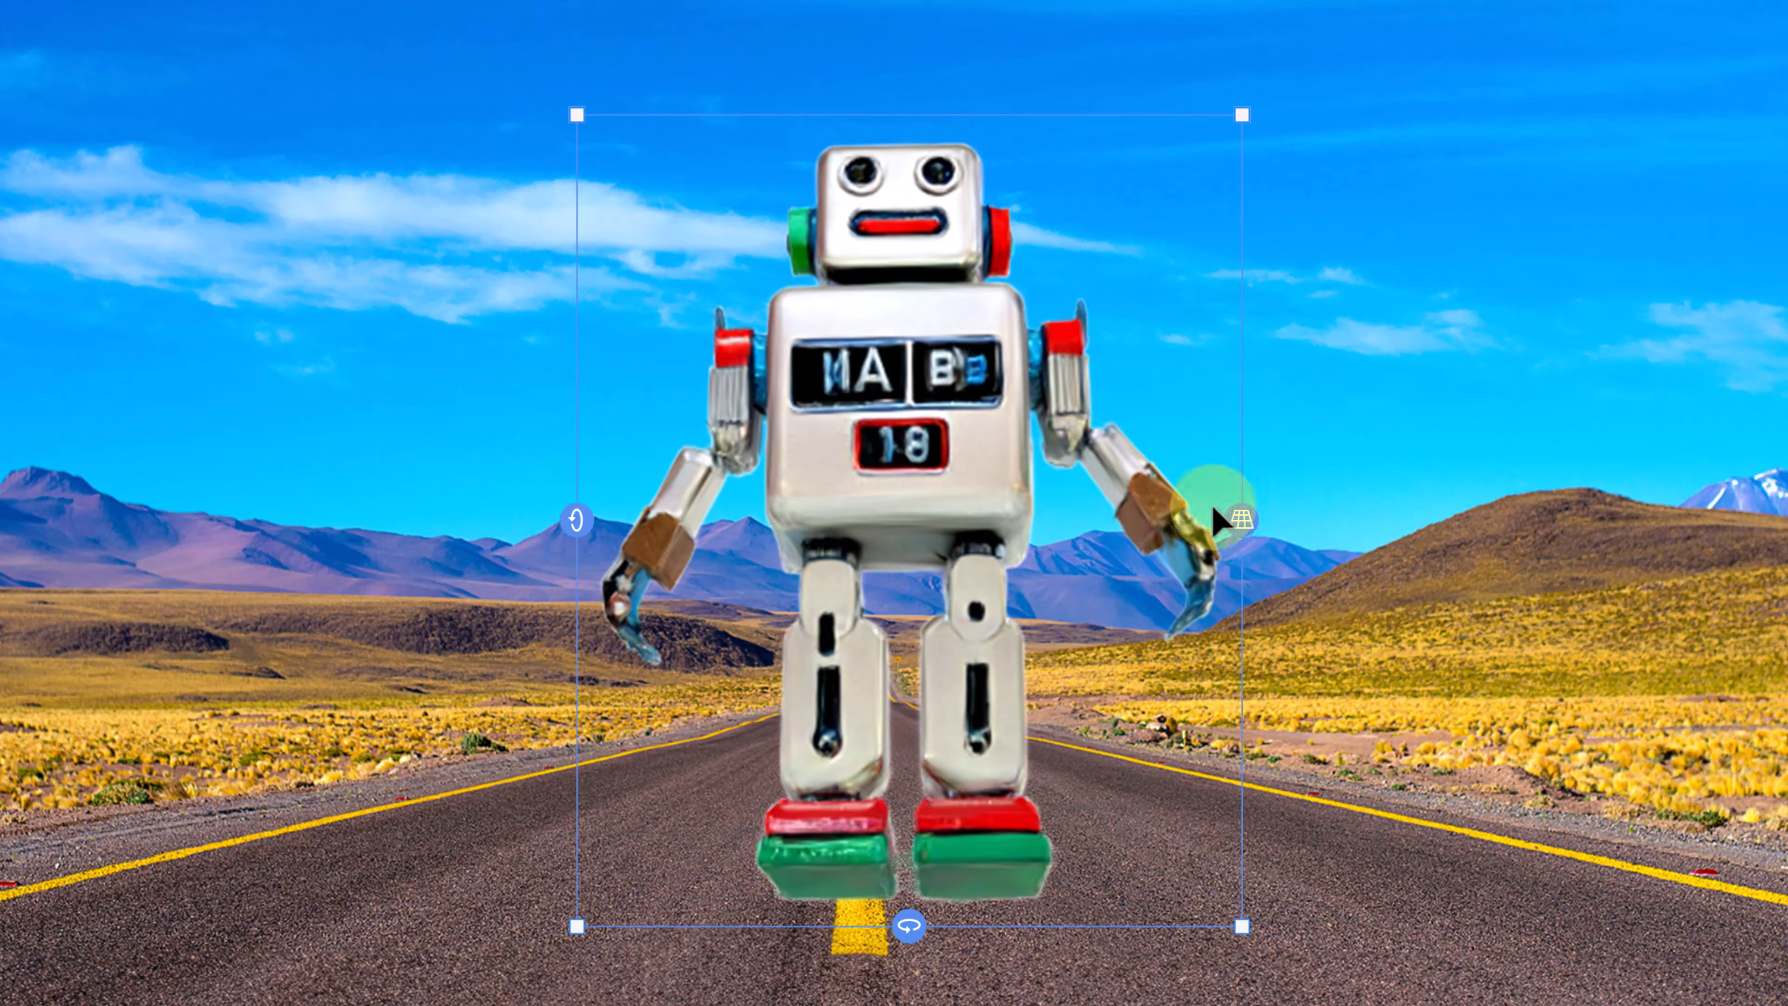
drag(1241, 519, 1163, 834)
Step: Move the tilted robot lower on the road, scale it up proportionally and adjust its placement
drag(960, 747, 935, 827)
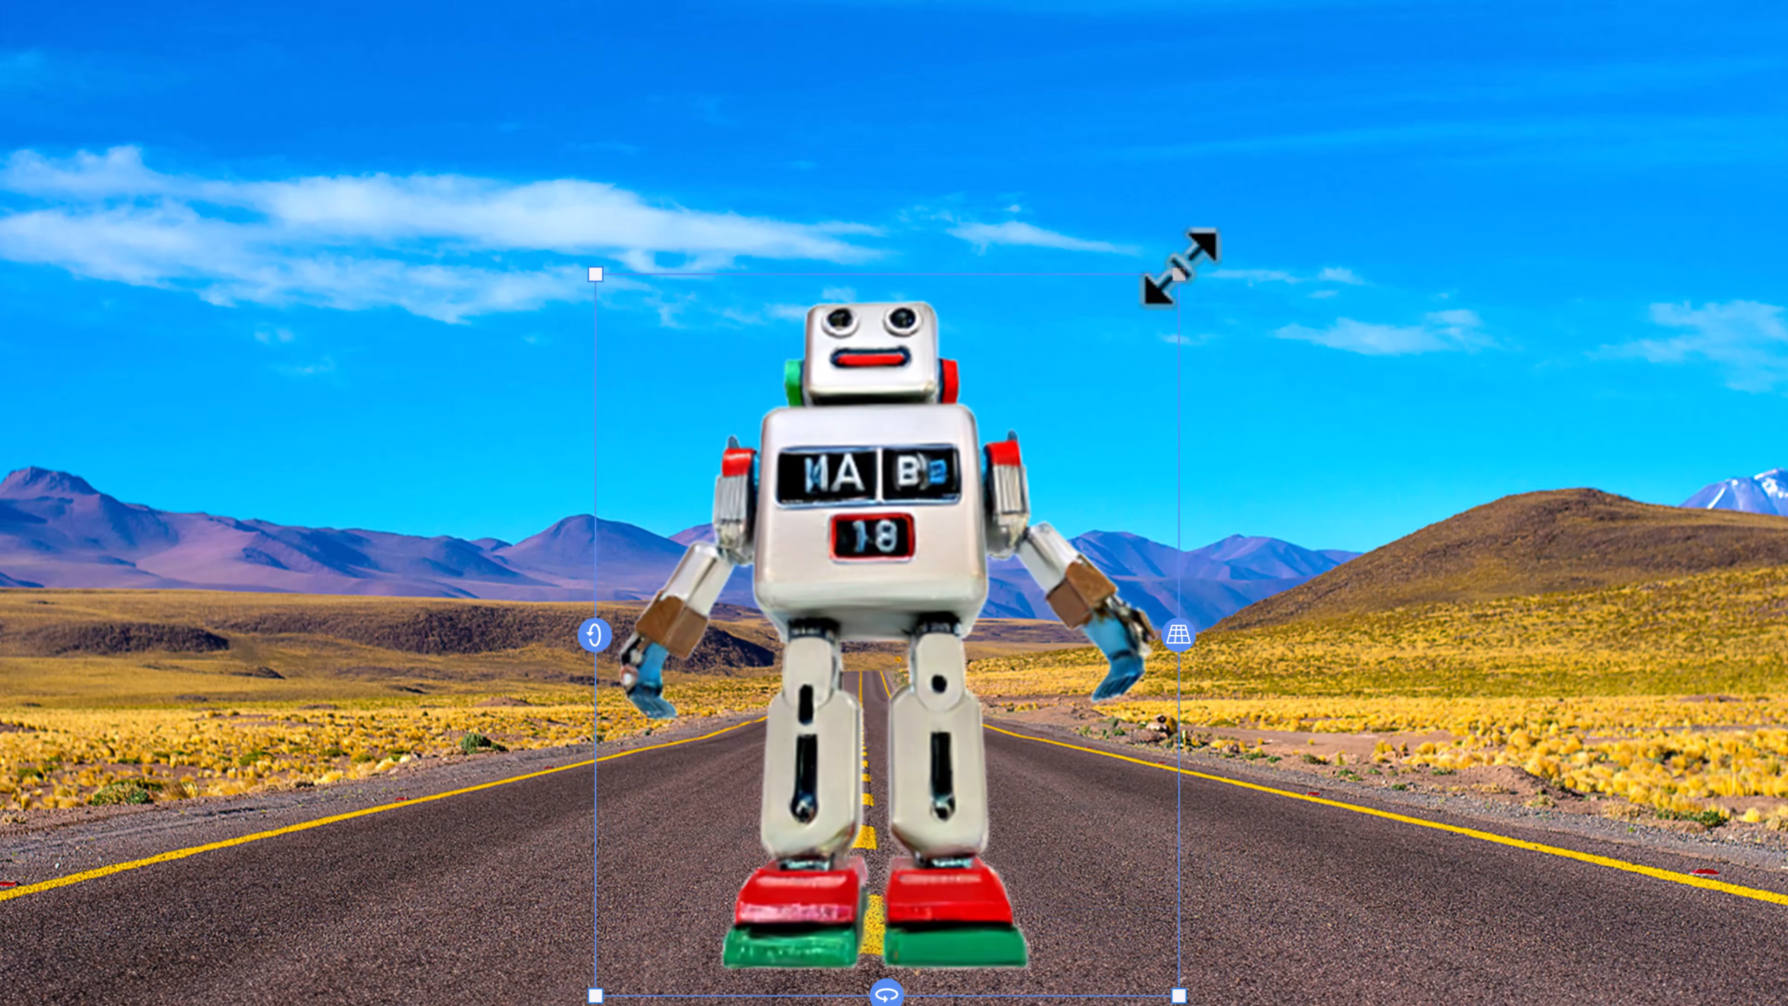
drag(1180, 271, 1389, 8)
drag(1031, 317, 995, 338)
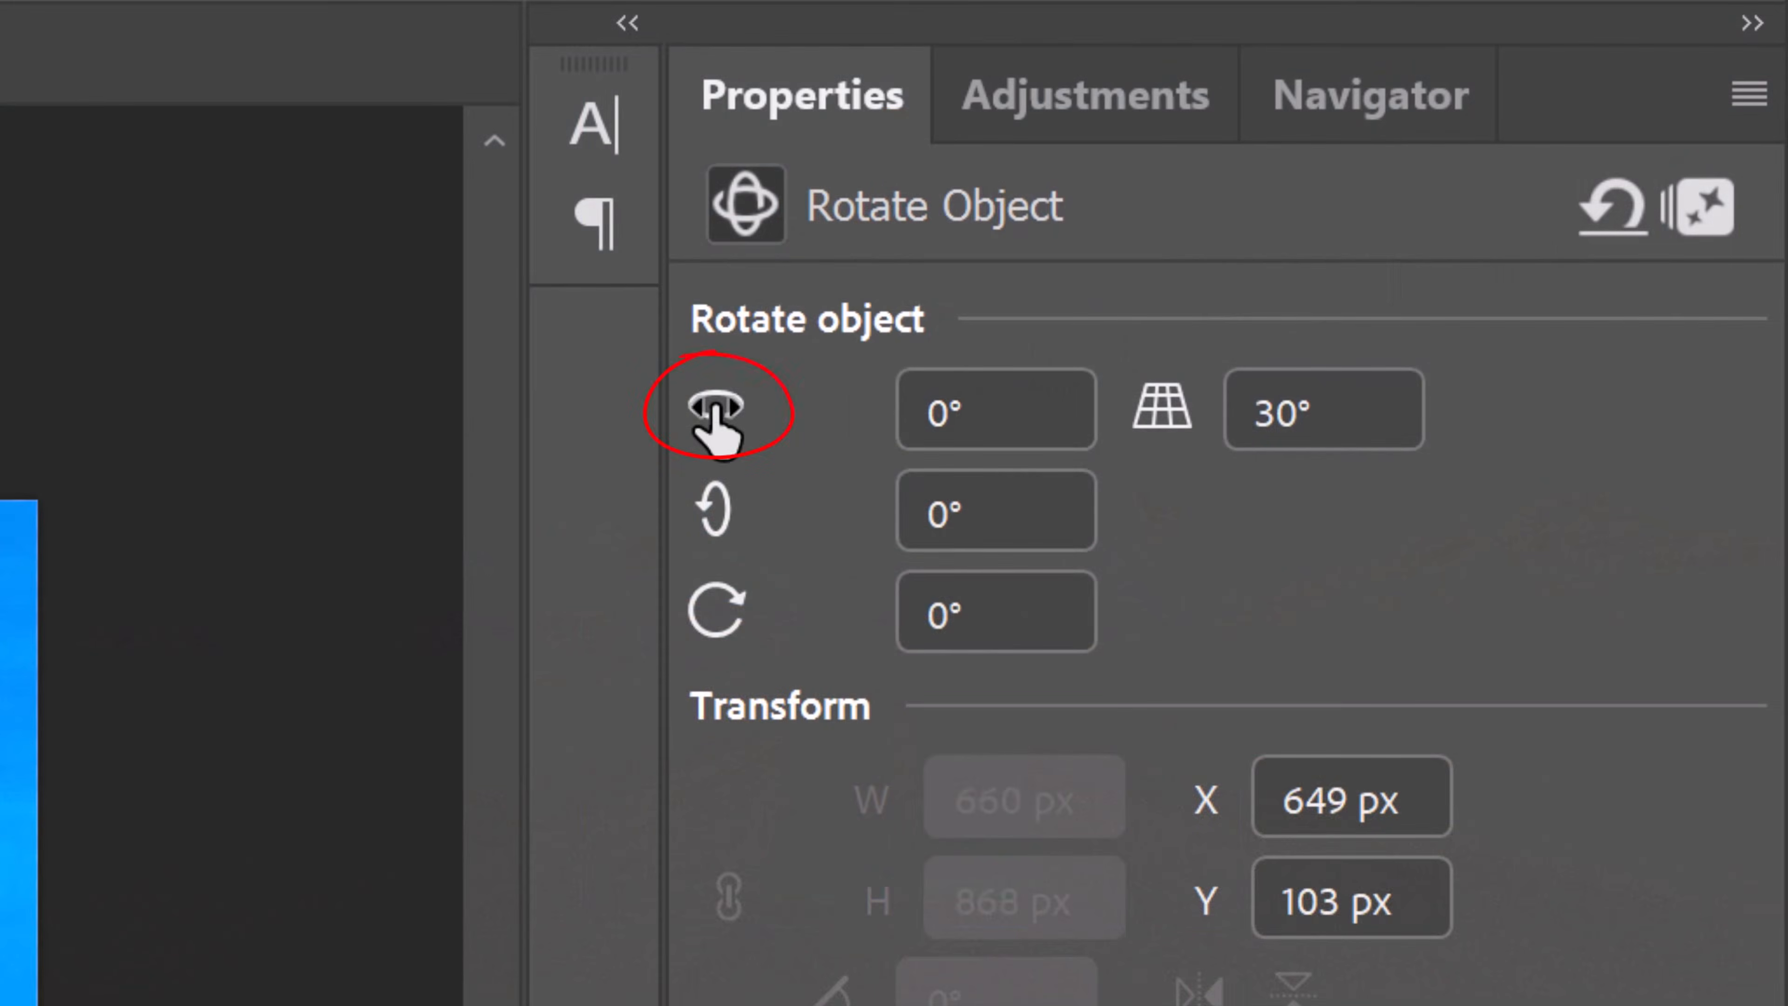
Step: Try a -39.5° rotation, a -21° tilt and a -27° roll on the robot, and reset its orientation
drag(715, 423, 854, 411)
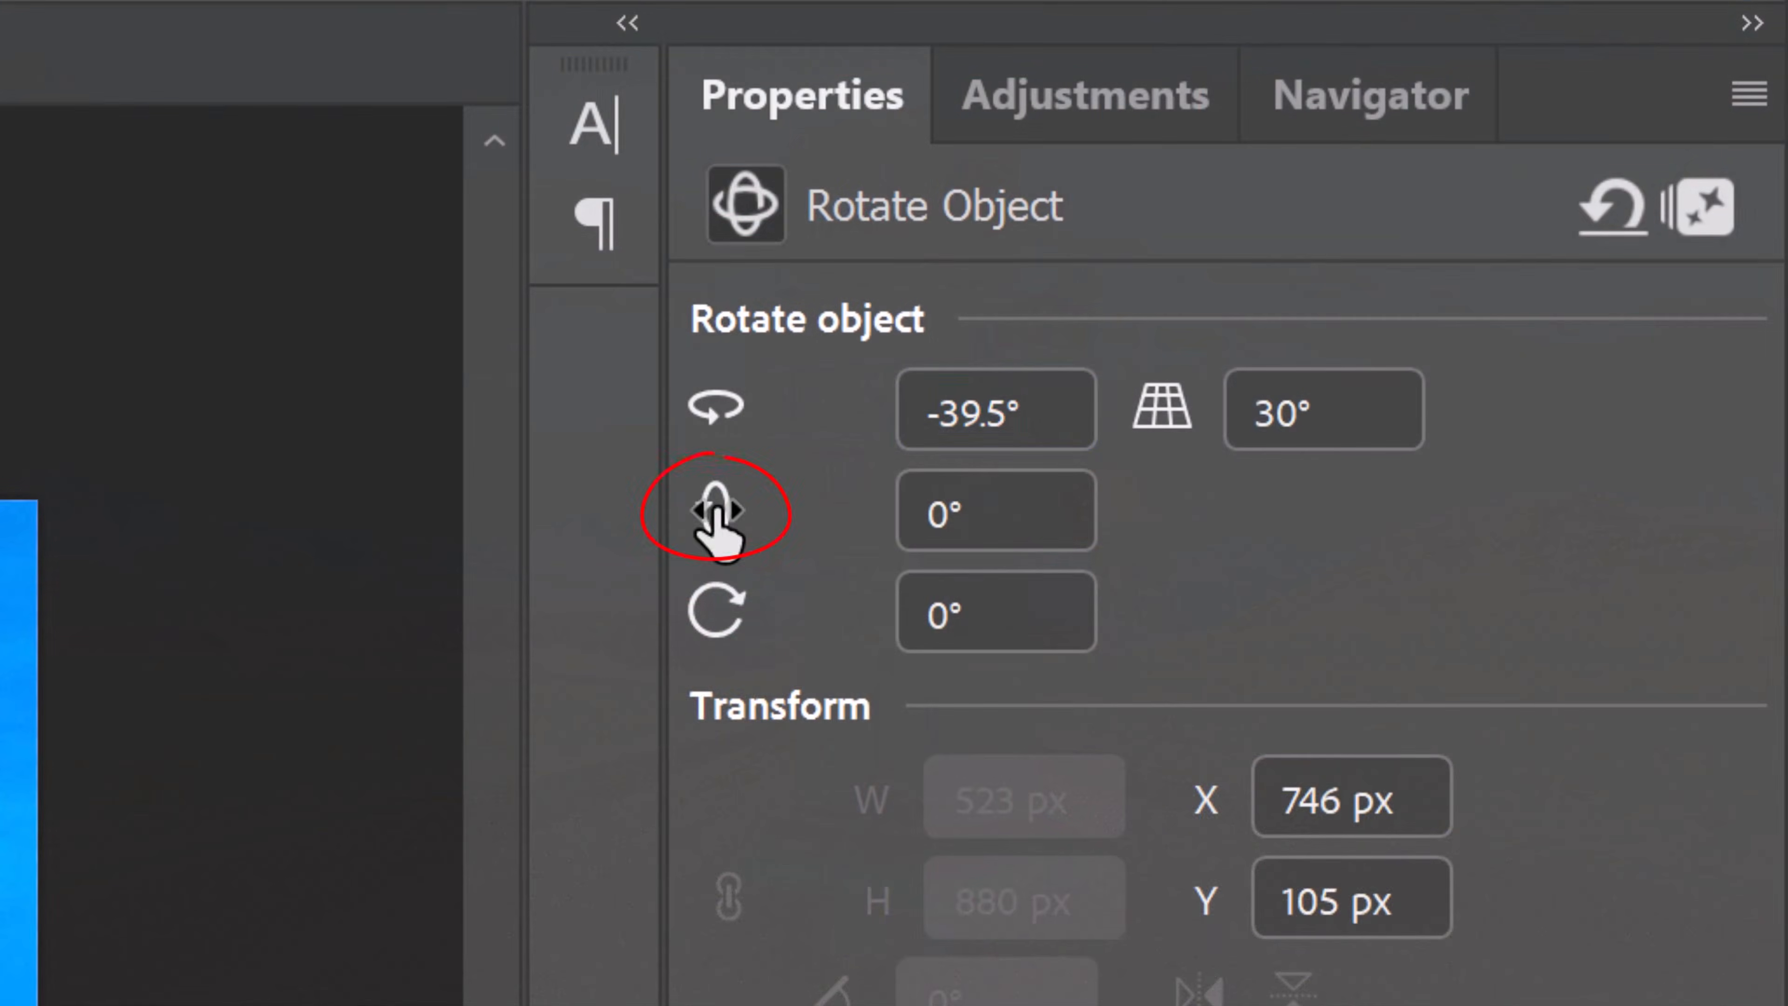
drag(731, 511, 767, 112)
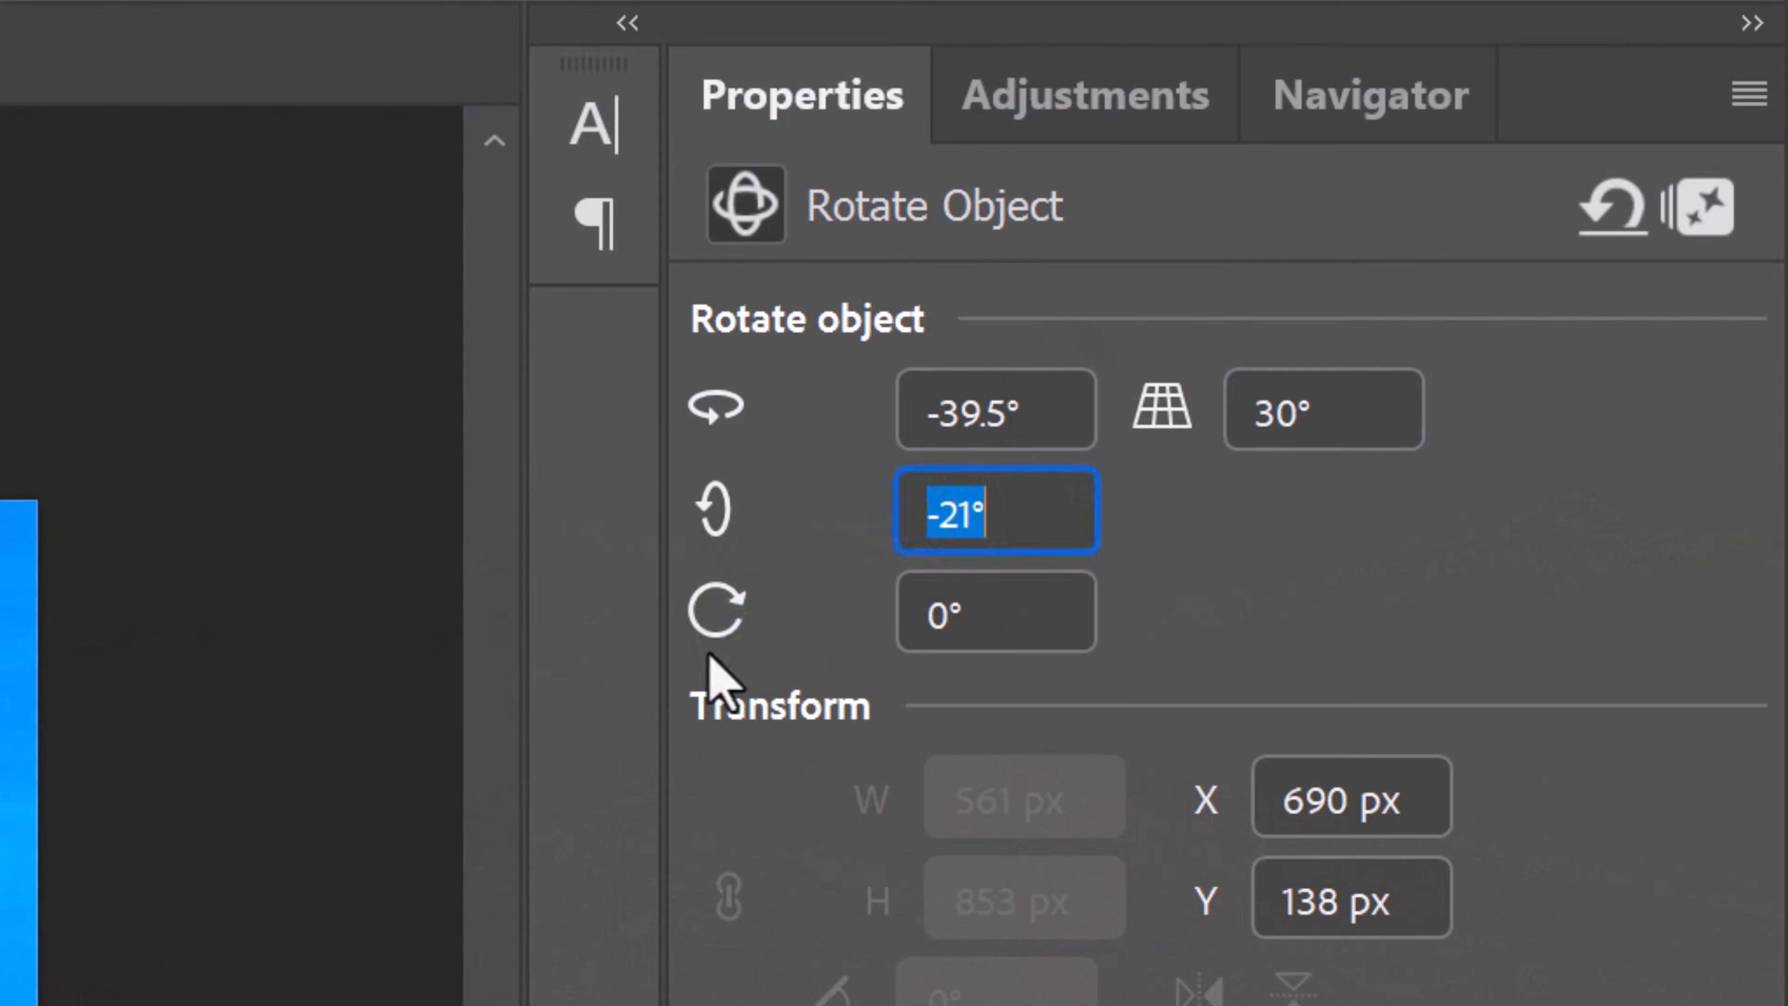
click(715, 615)
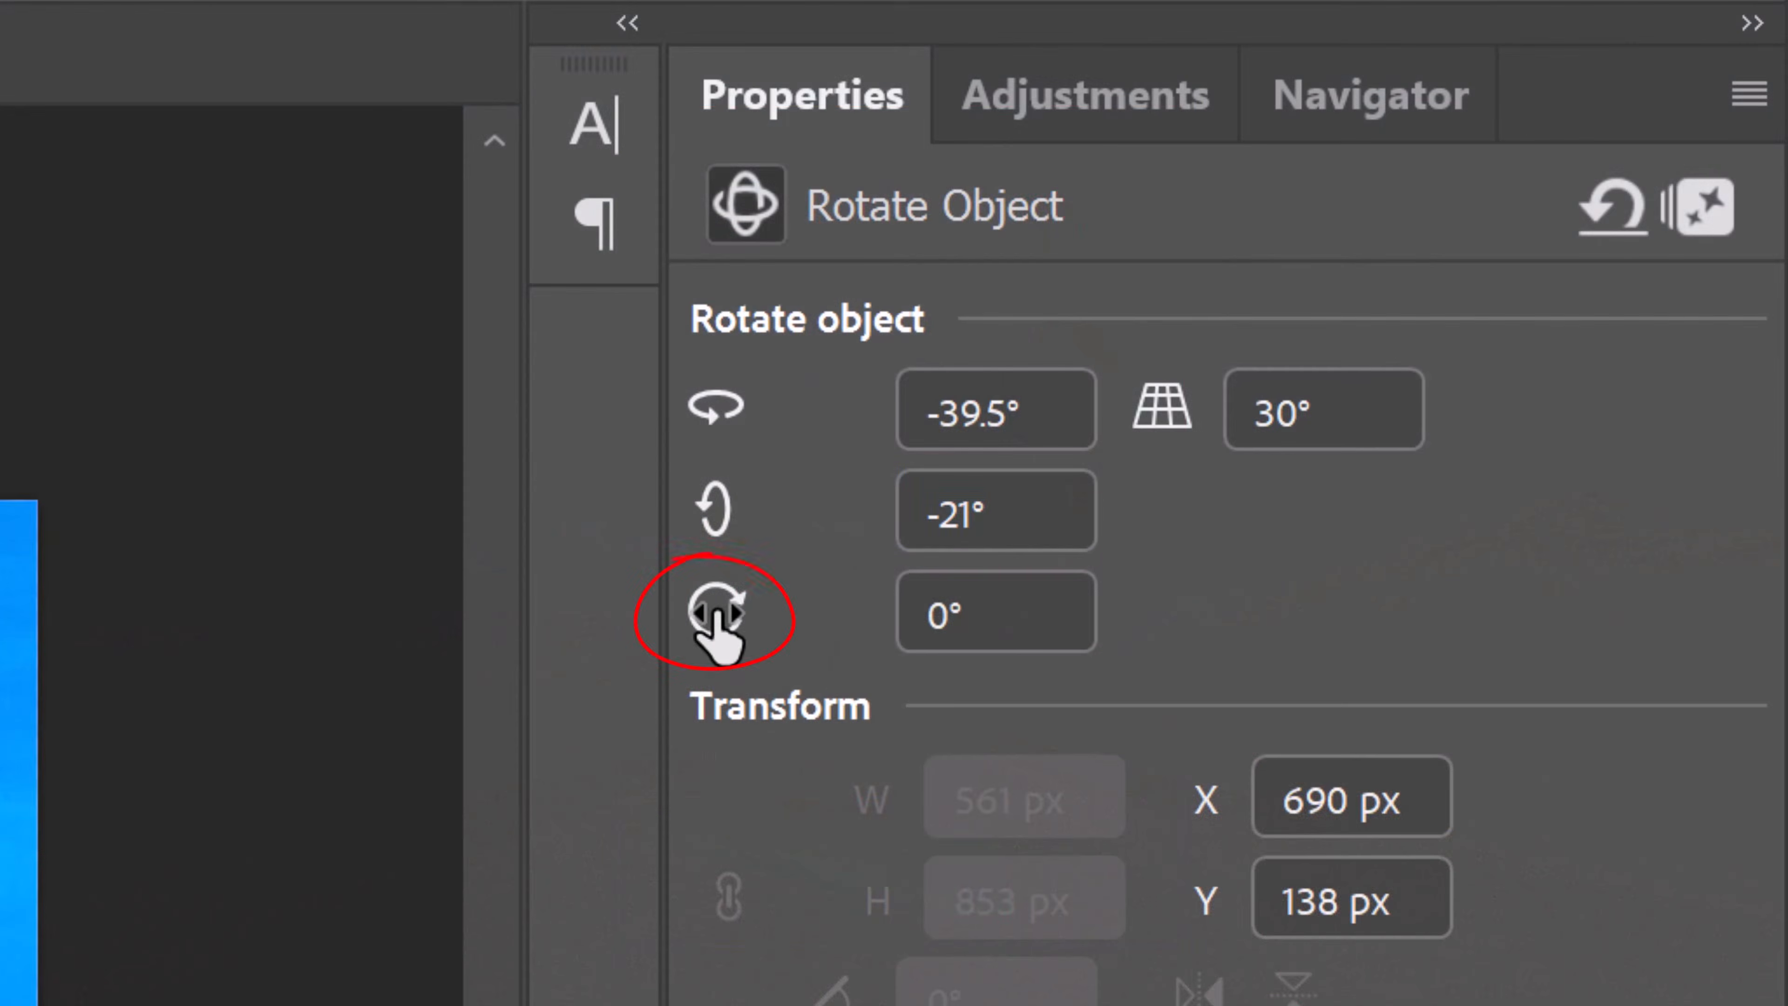
drag(718, 613, 942, 587)
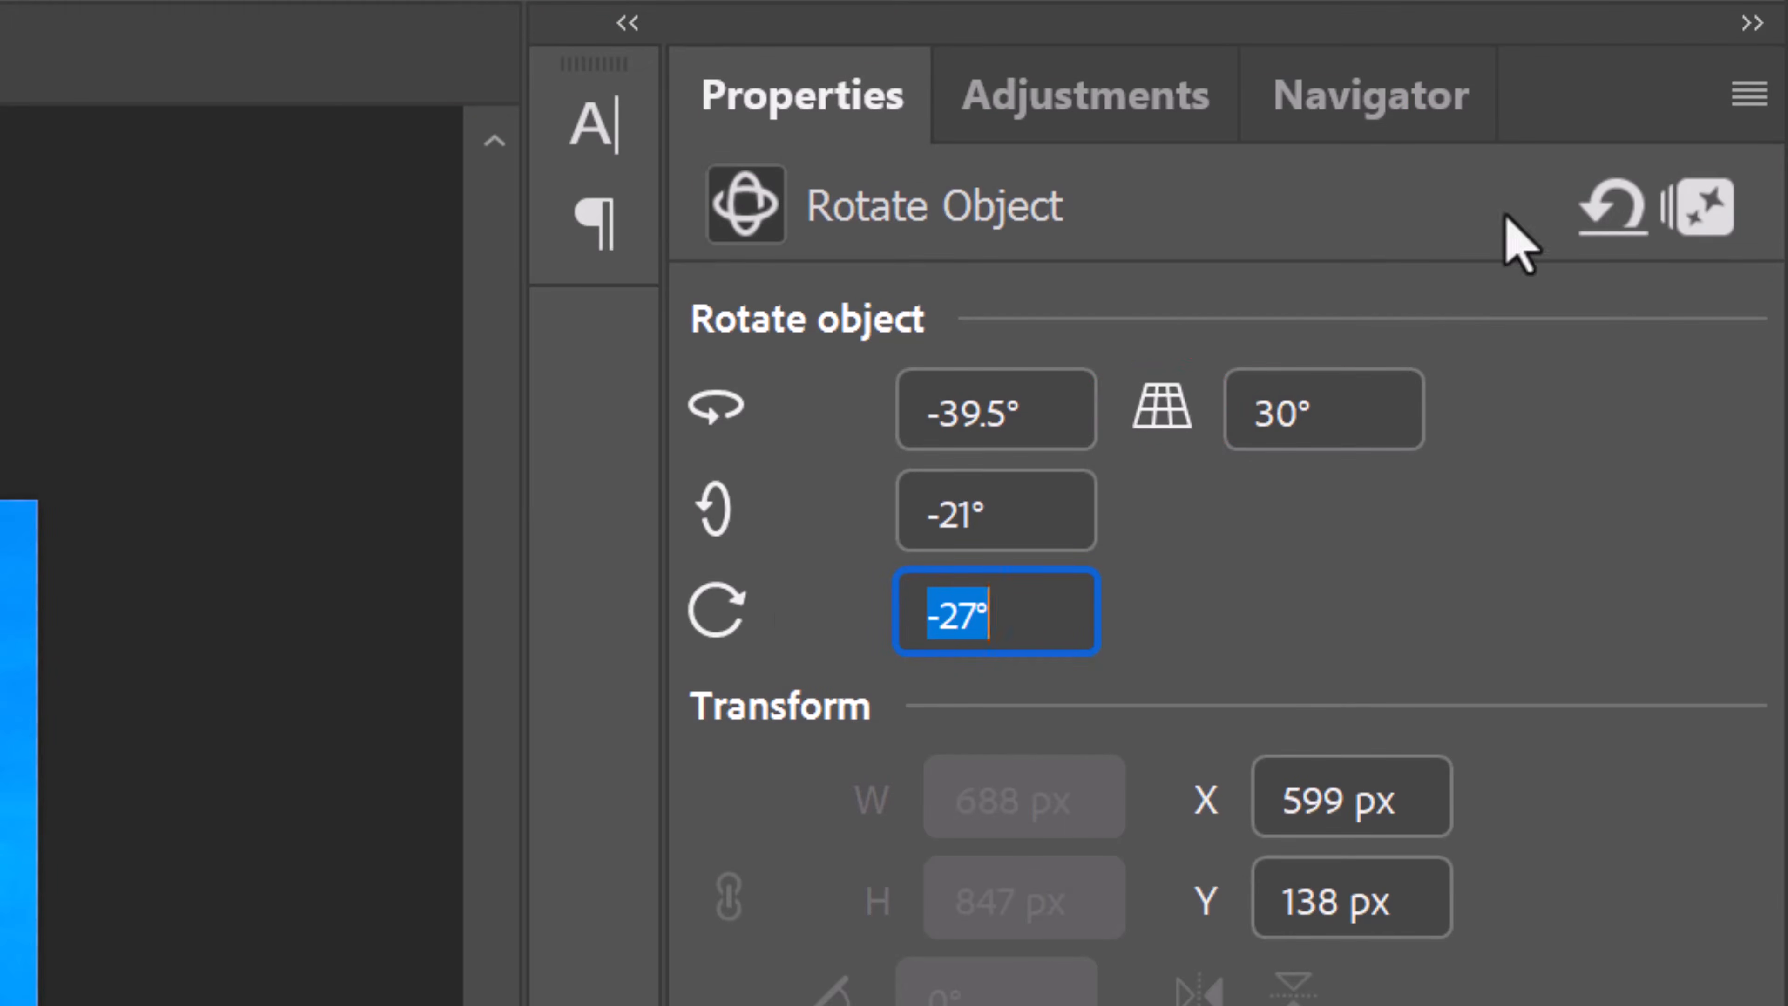
click(1609, 211)
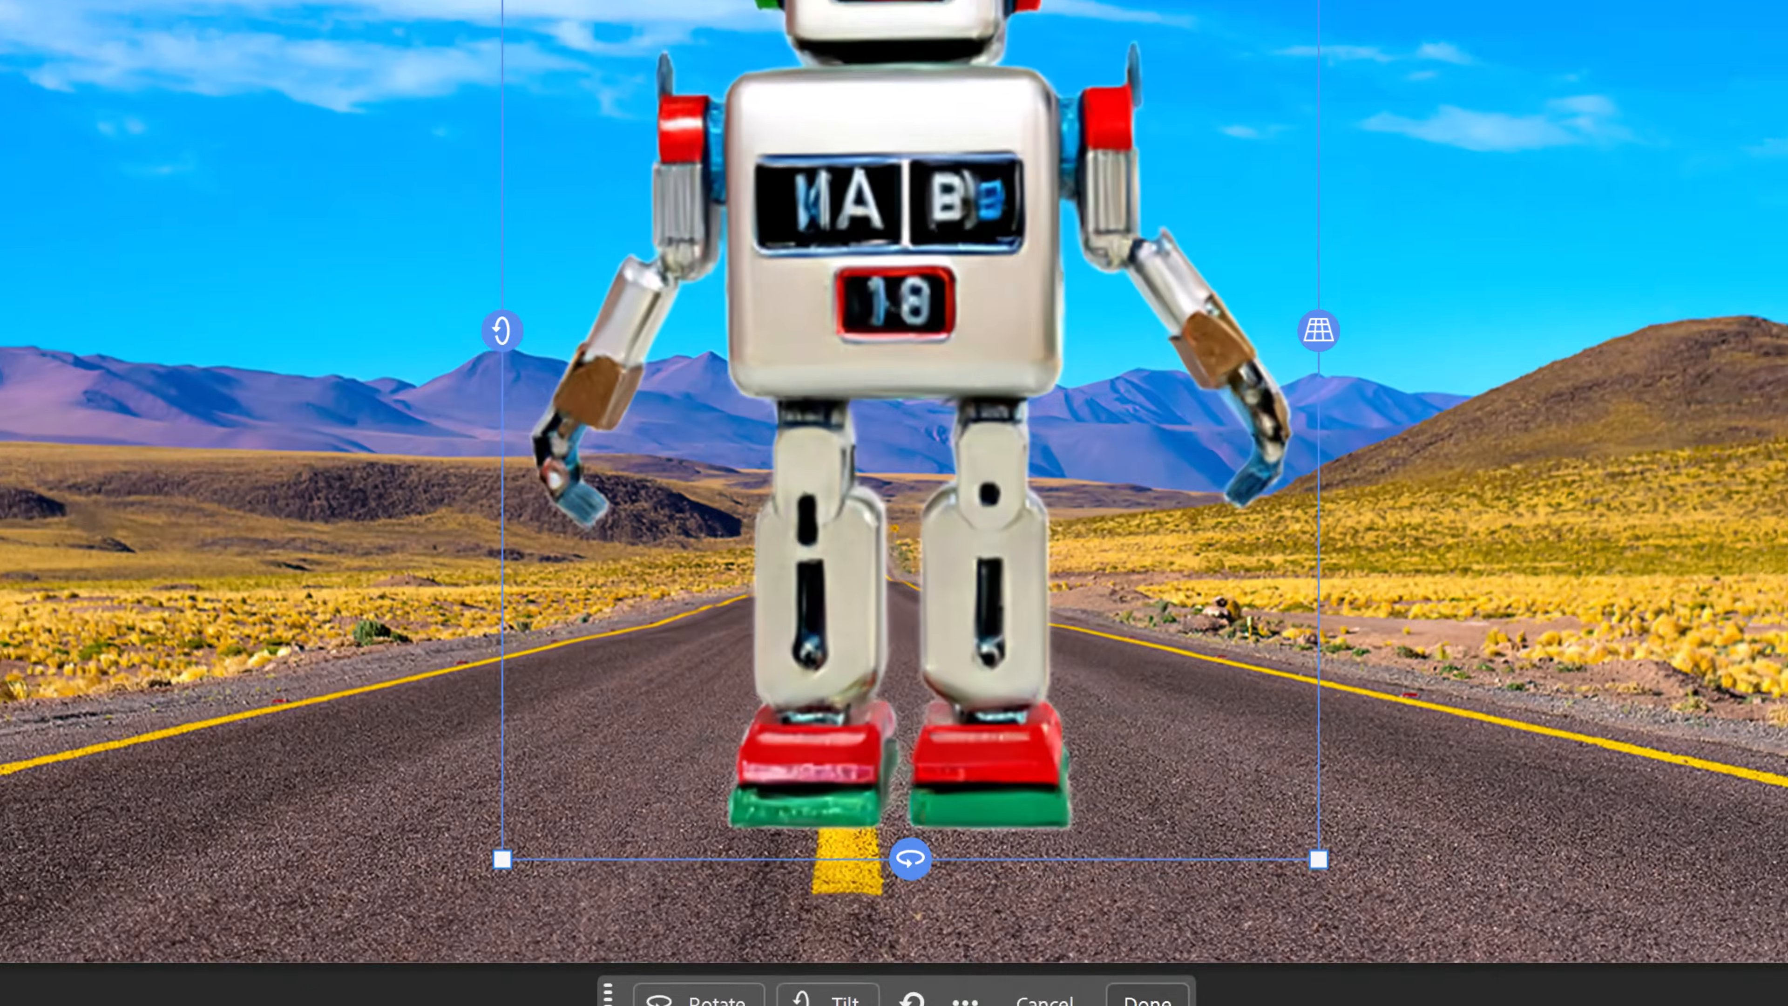
Step: Try the Rotate and Tilt sliders and a freehand roll on the robot, resetting its orientation after the trials
click(707, 1001)
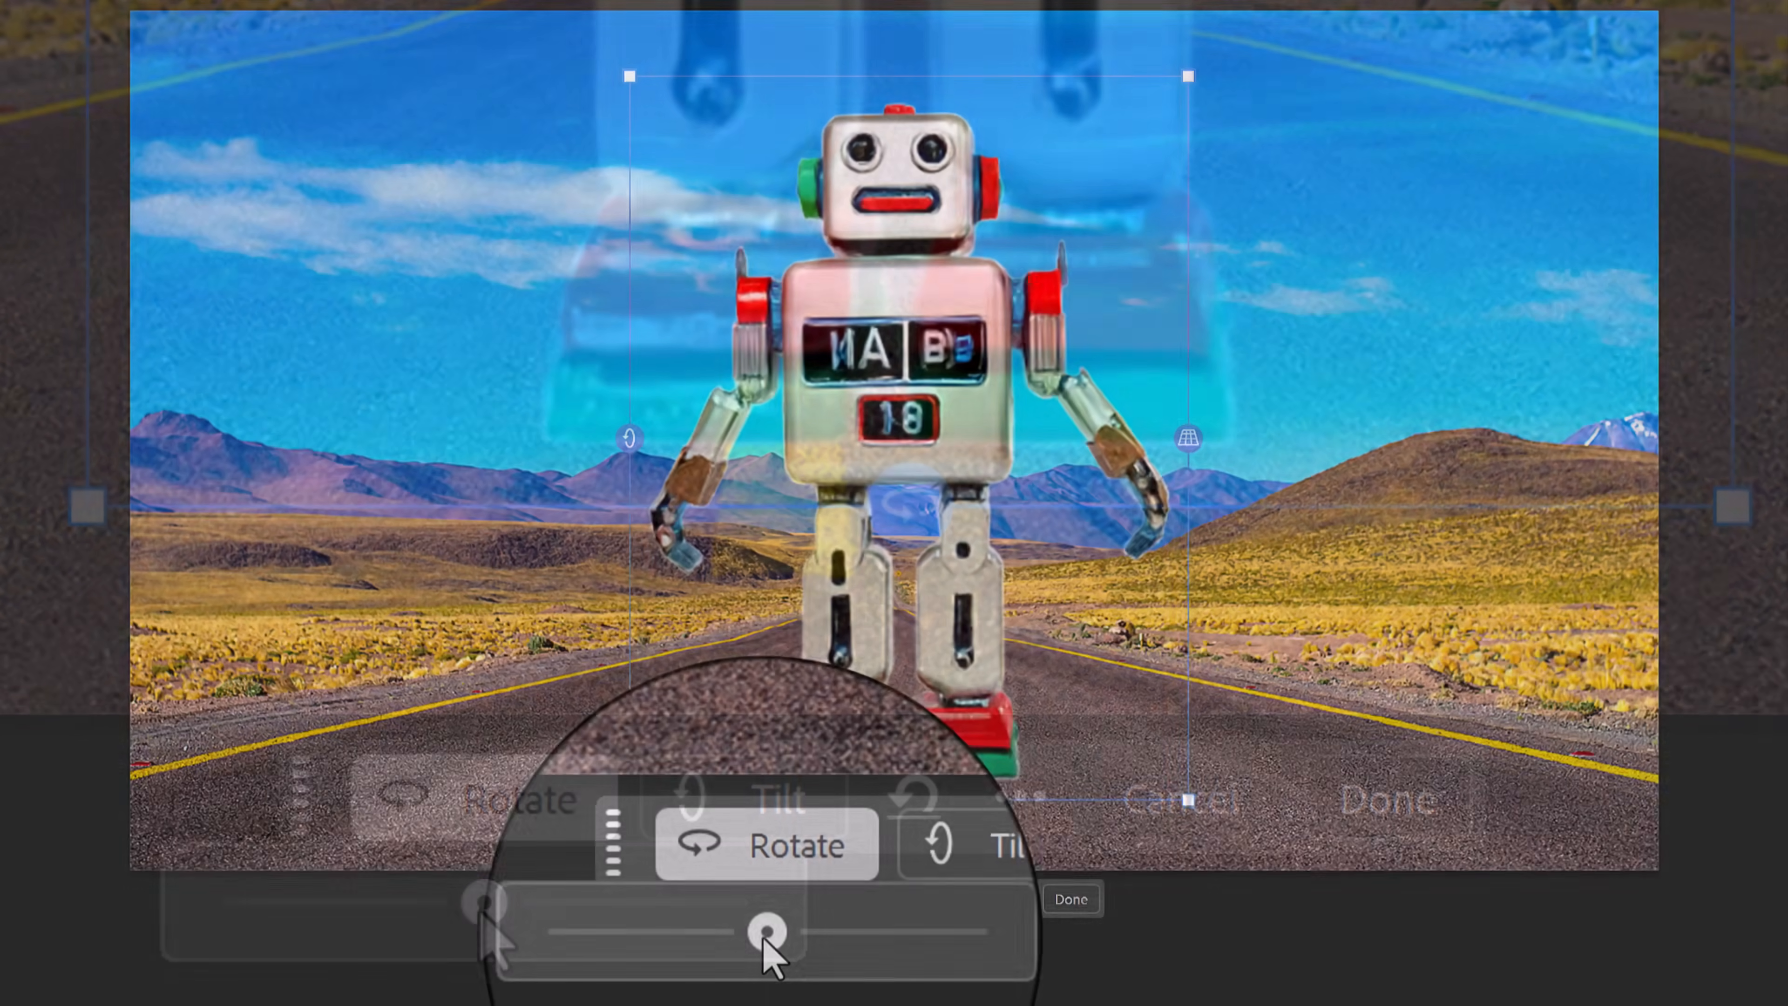
drag(482, 913, 387, 913)
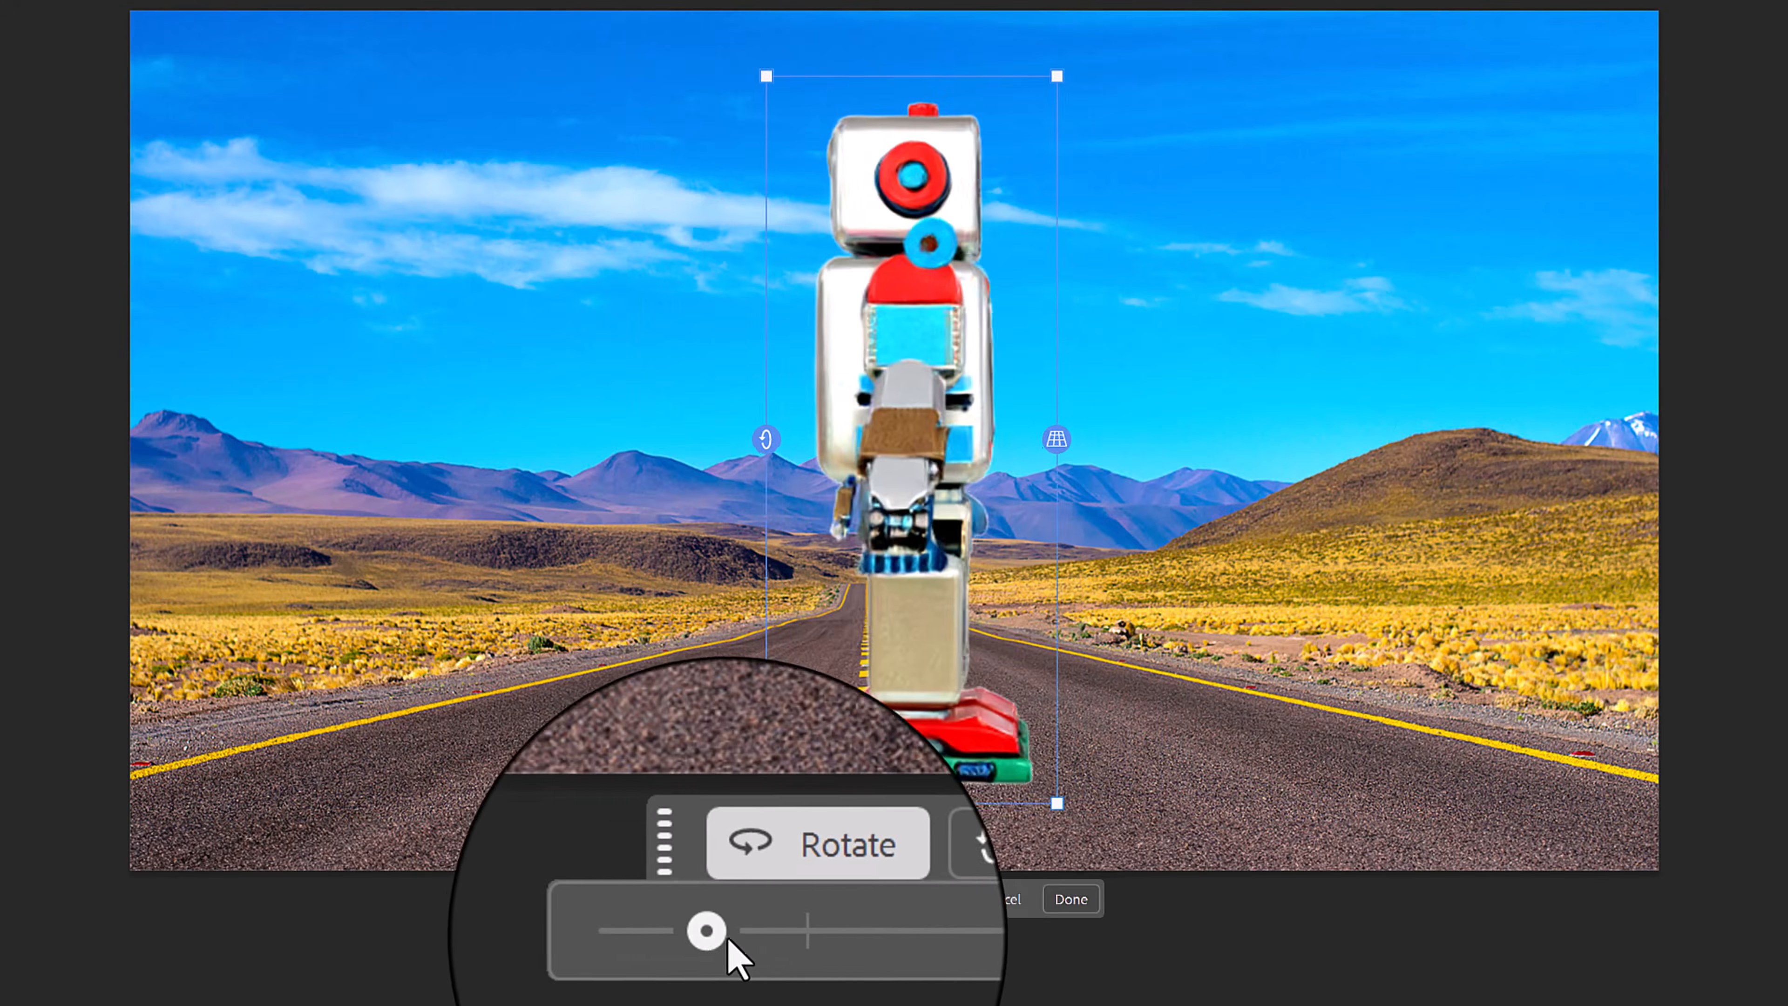
drag(729, 941, 878, 943)
click(857, 877)
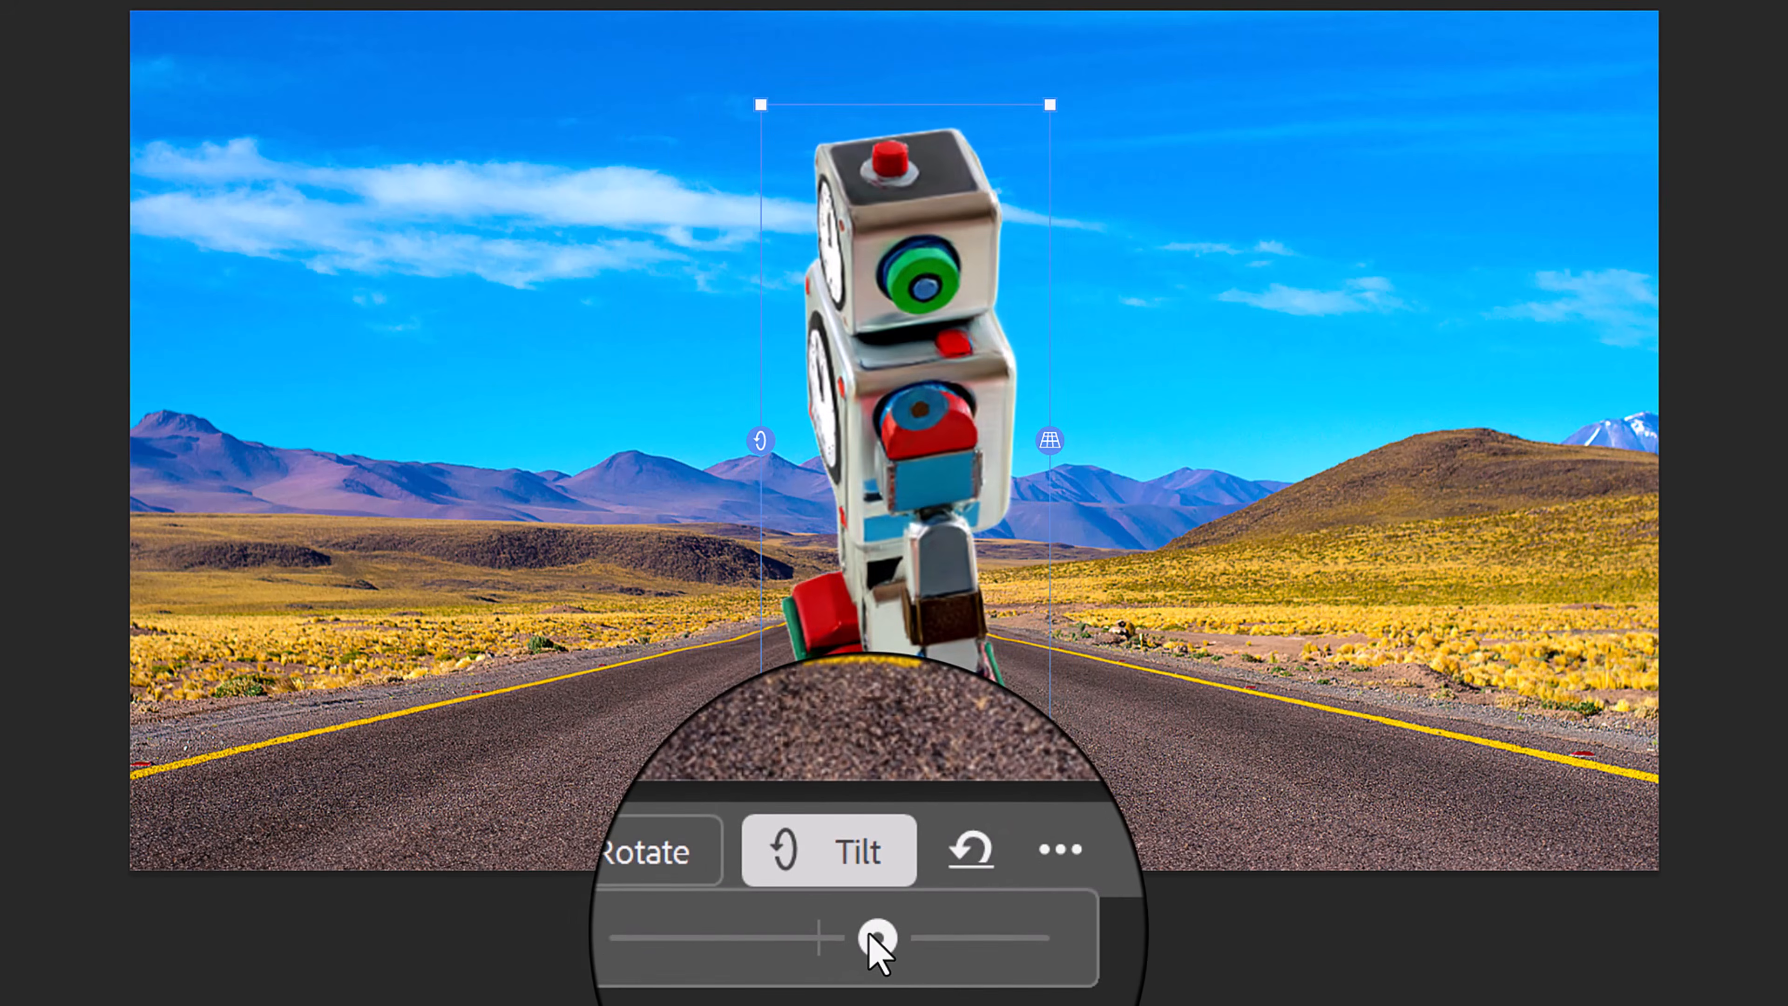
click(911, 898)
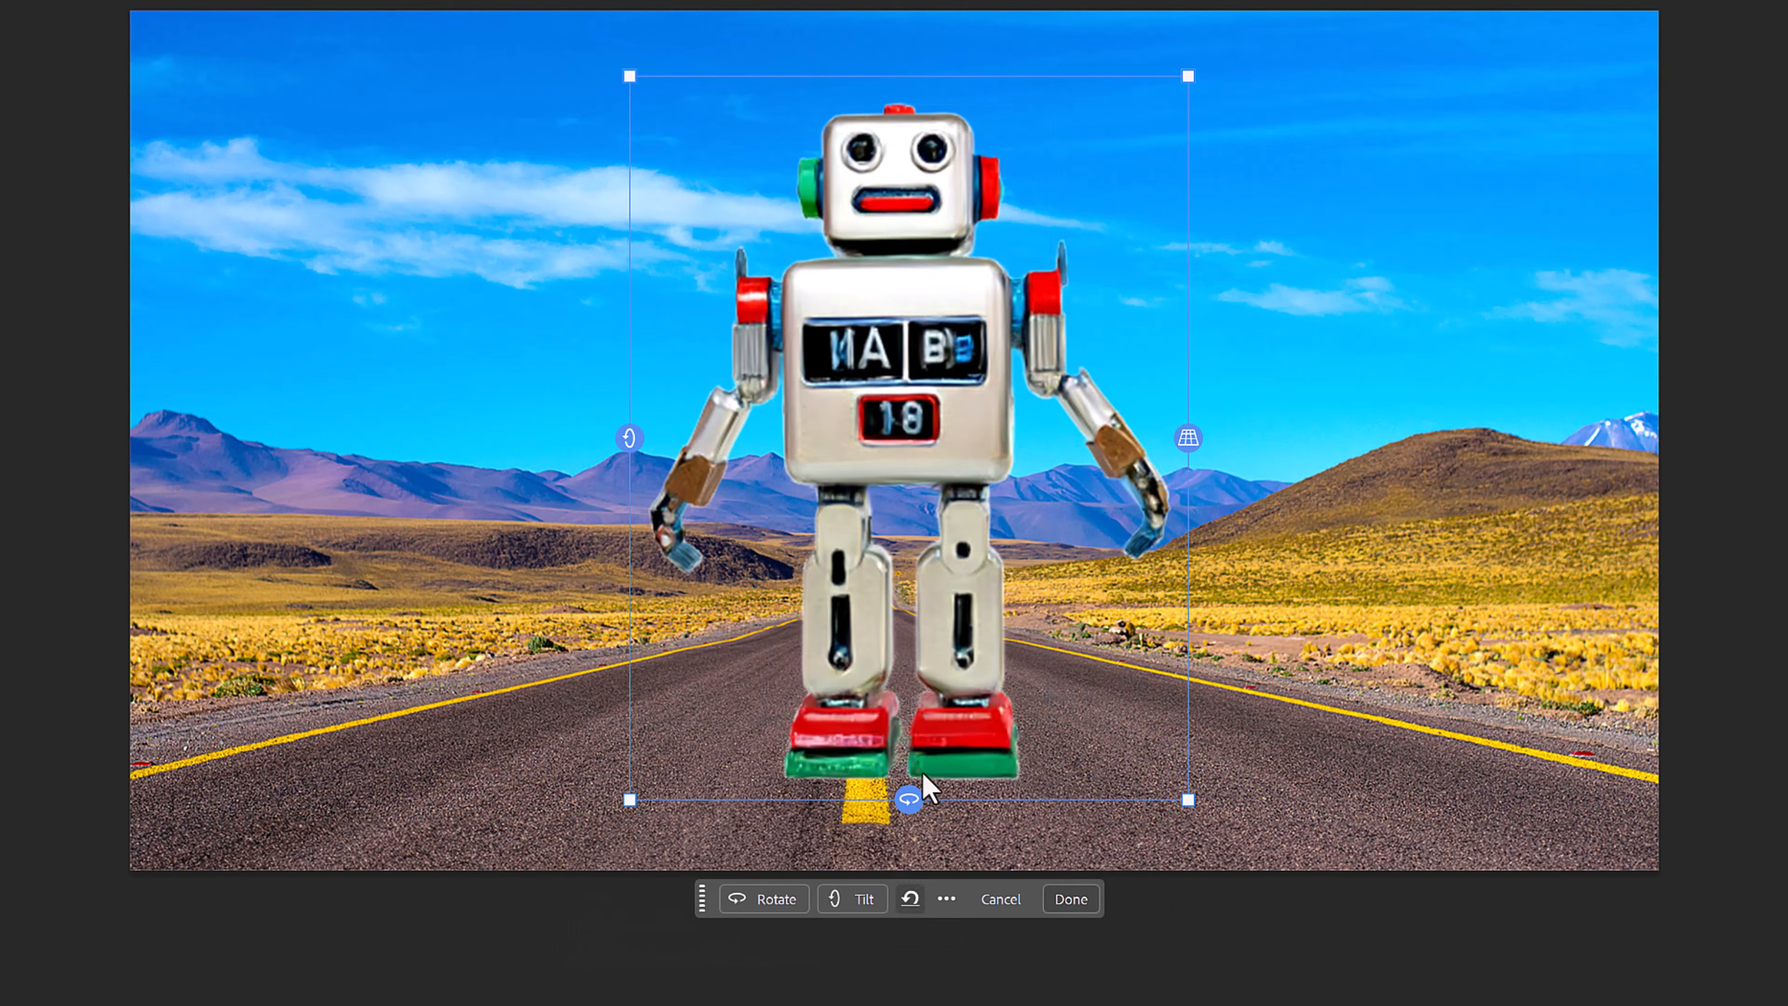
drag(1207, 68, 1217, 108)
click(911, 899)
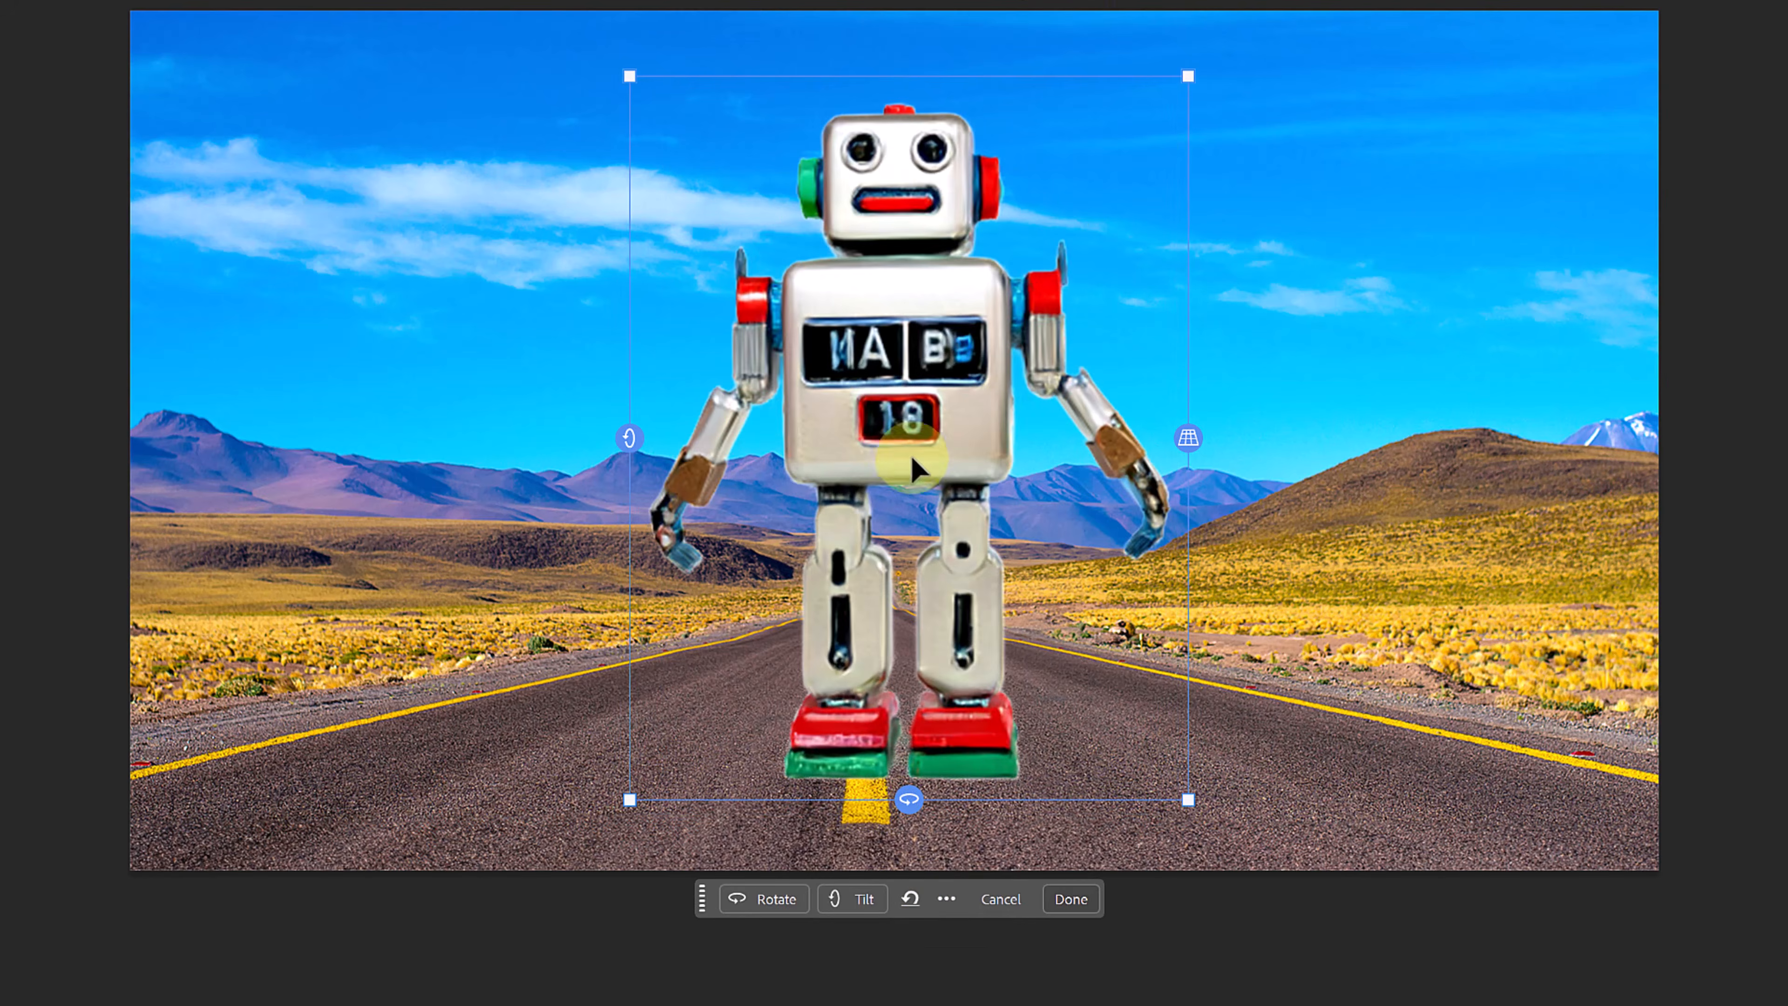
Step: Place the robot right of the road's center line, rotated about 19.5° and tilted about -12° with about 68° perspective
drag(911, 456, 1098, 517)
drag(1089, 818, 1177, 863)
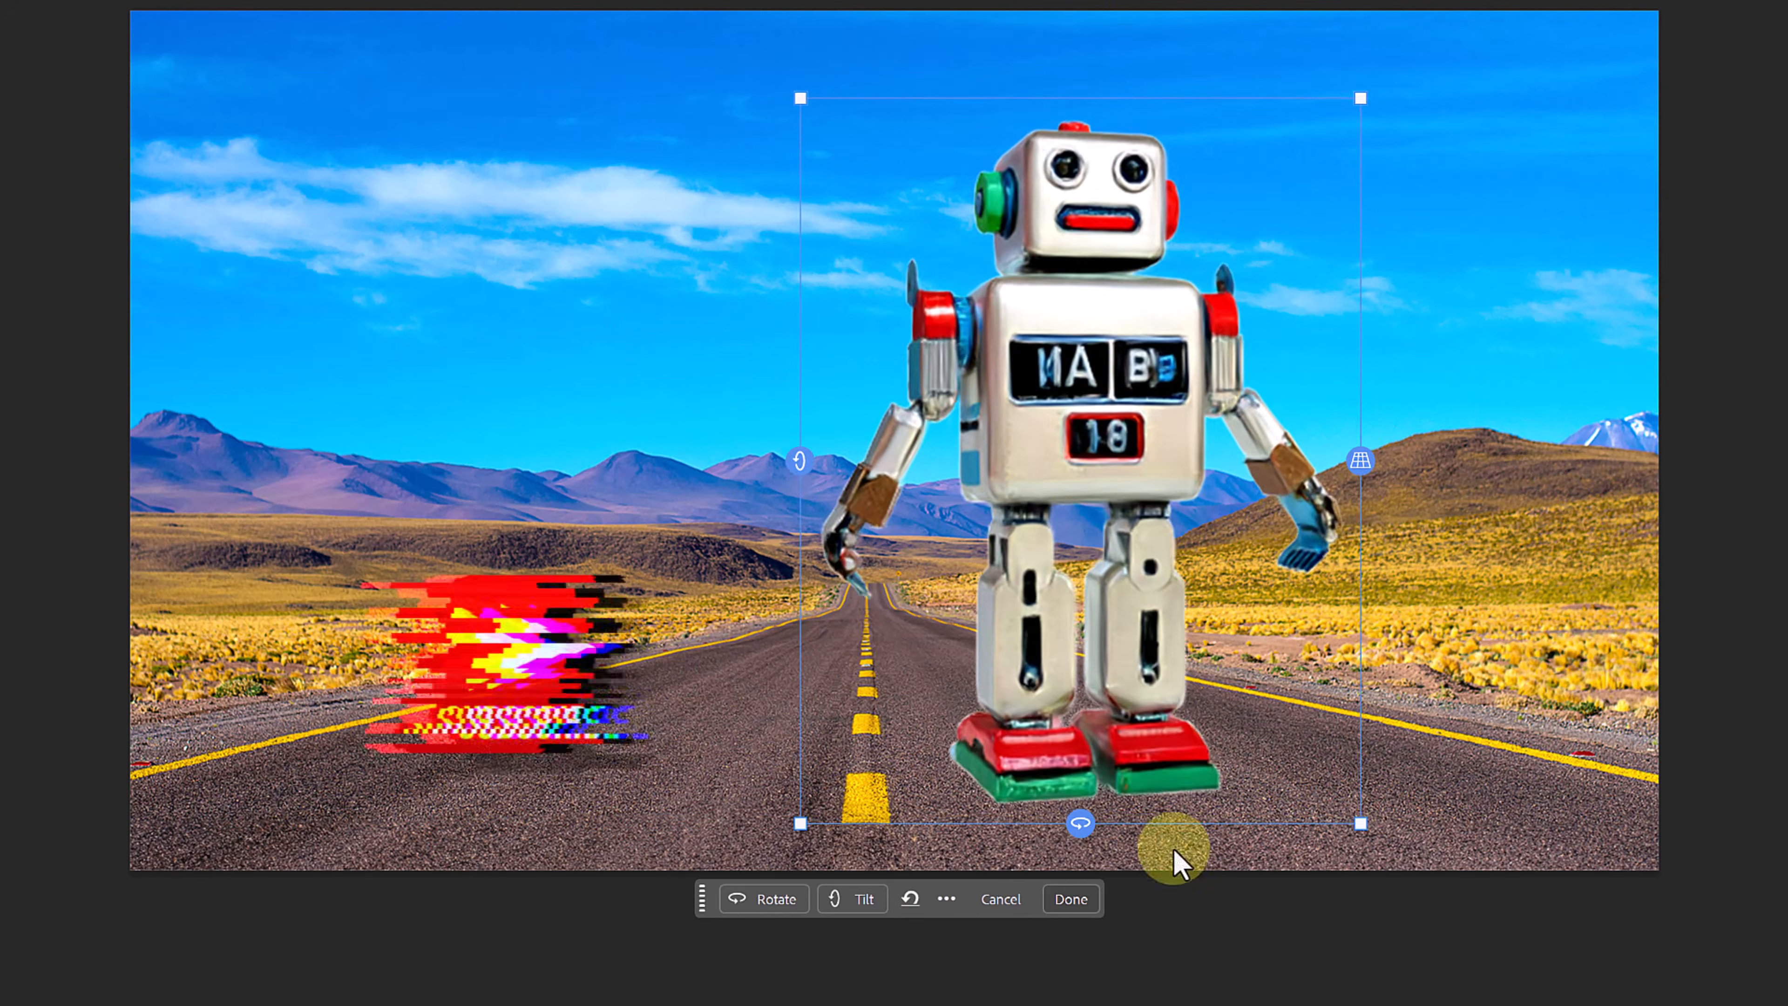
drag(1363, 459, 1357, 831)
drag(826, 470, 827, 404)
Step: Enlarge the robot slightly, lower it so its feet stand near the road's front edge, and apply the rotation
drag(1329, 150, 1414, 64)
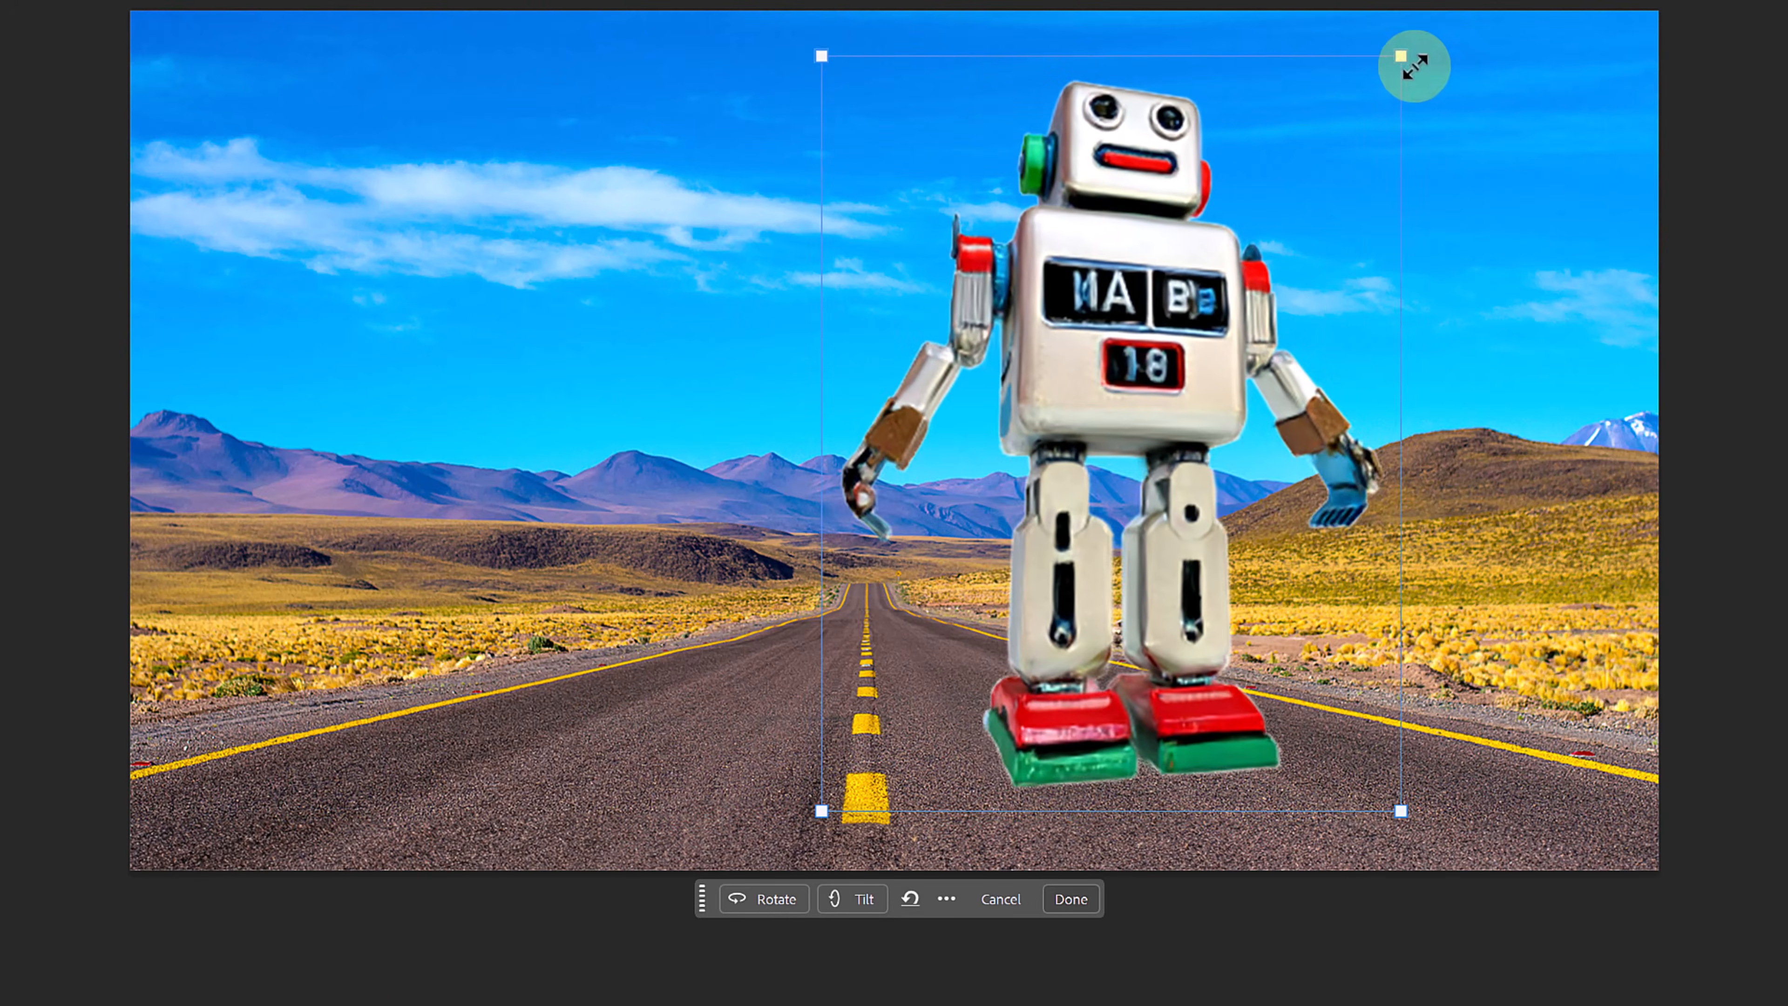
drag(1189, 198, 1183, 248)
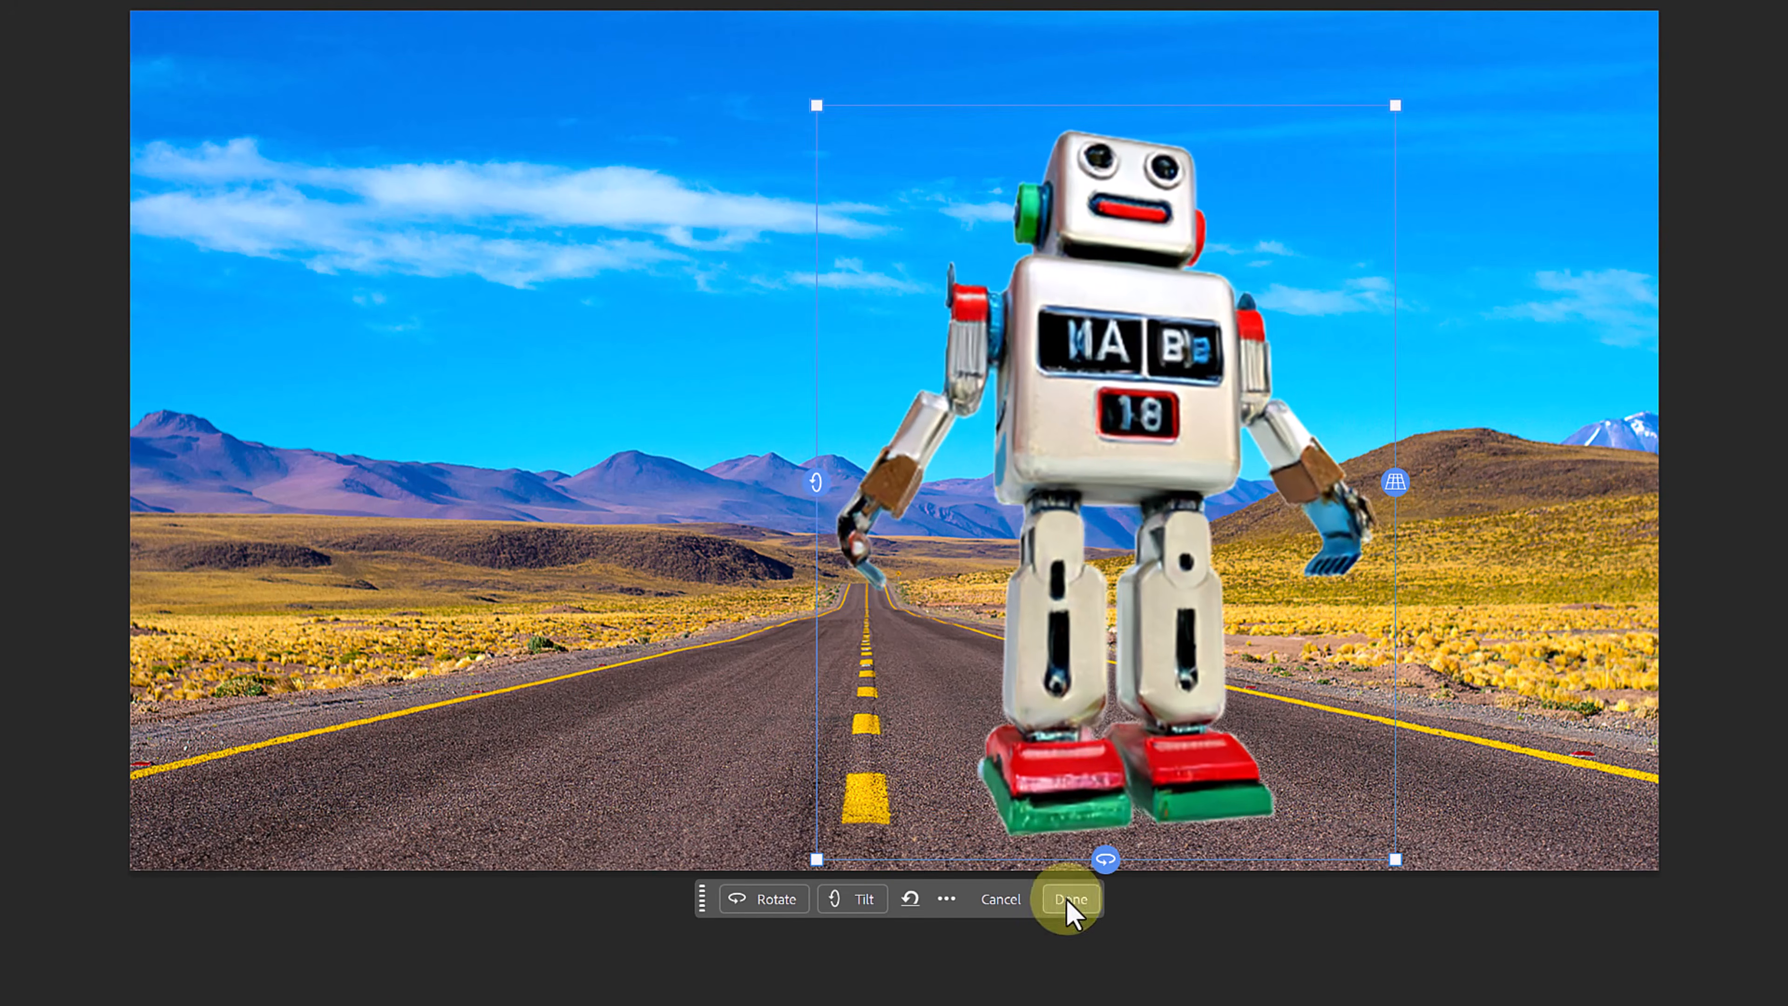
click(1070, 910)
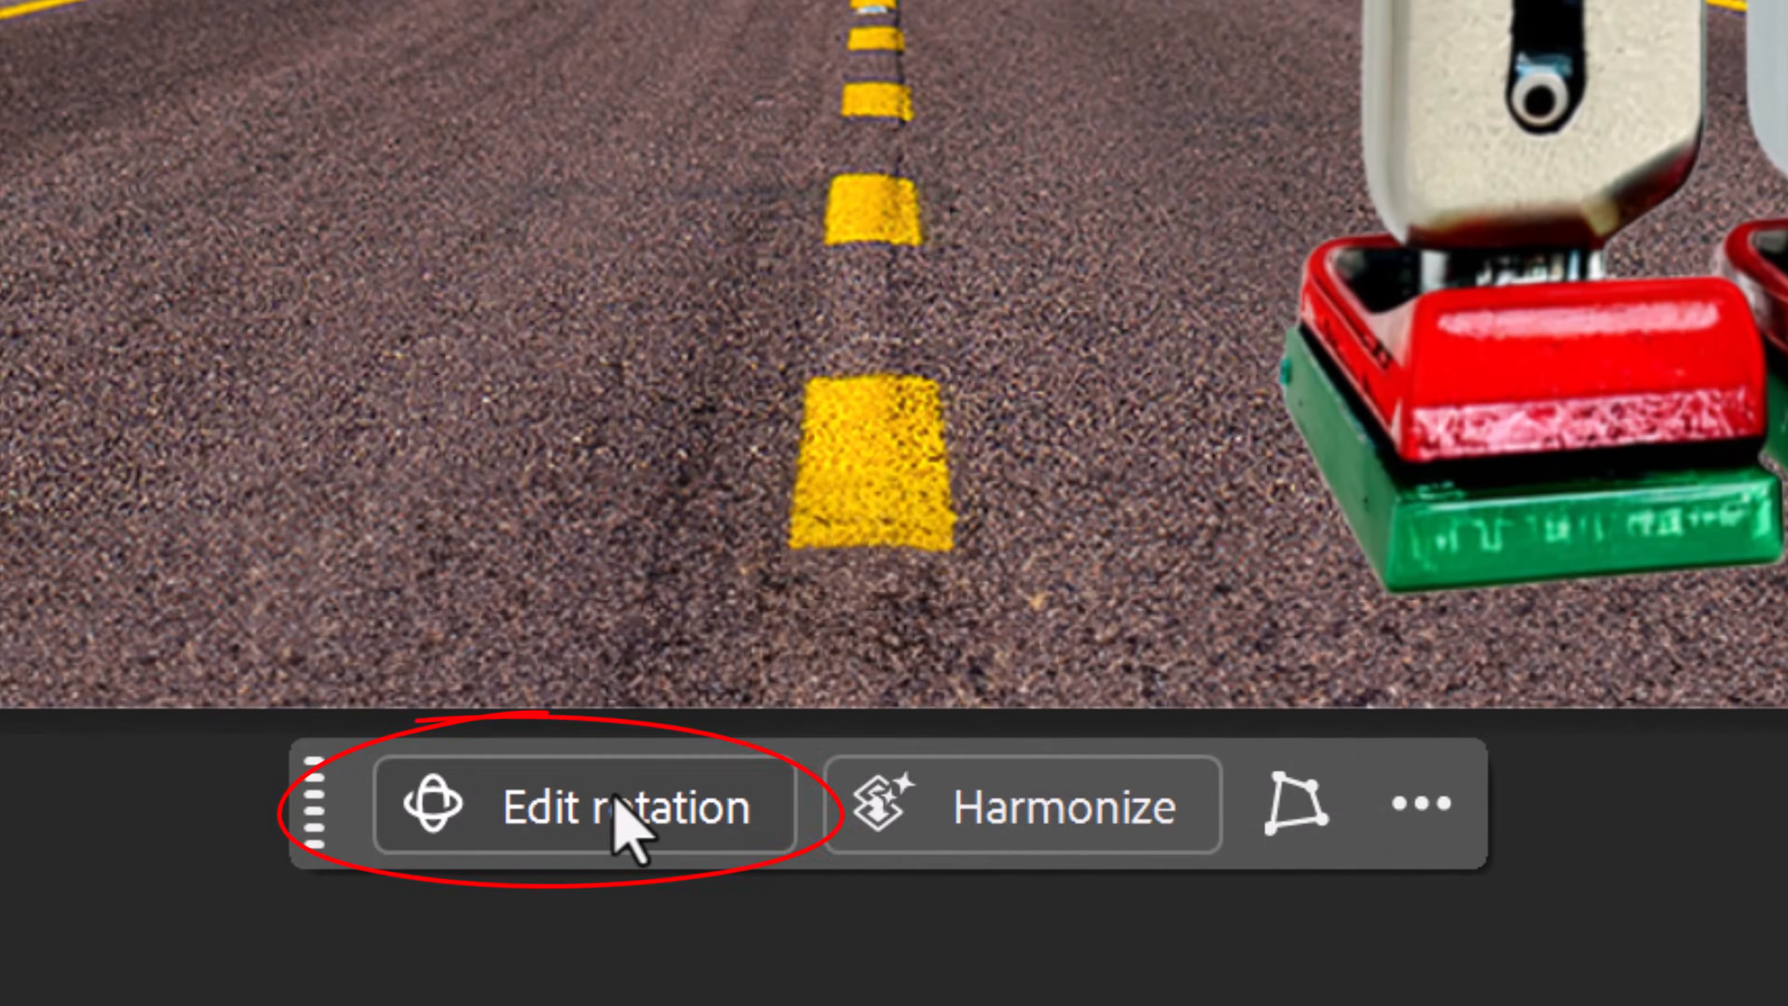
Step: Harmonize the rotated robot layer with the road scene, compare the generated variations and keep the first one
click(617, 803)
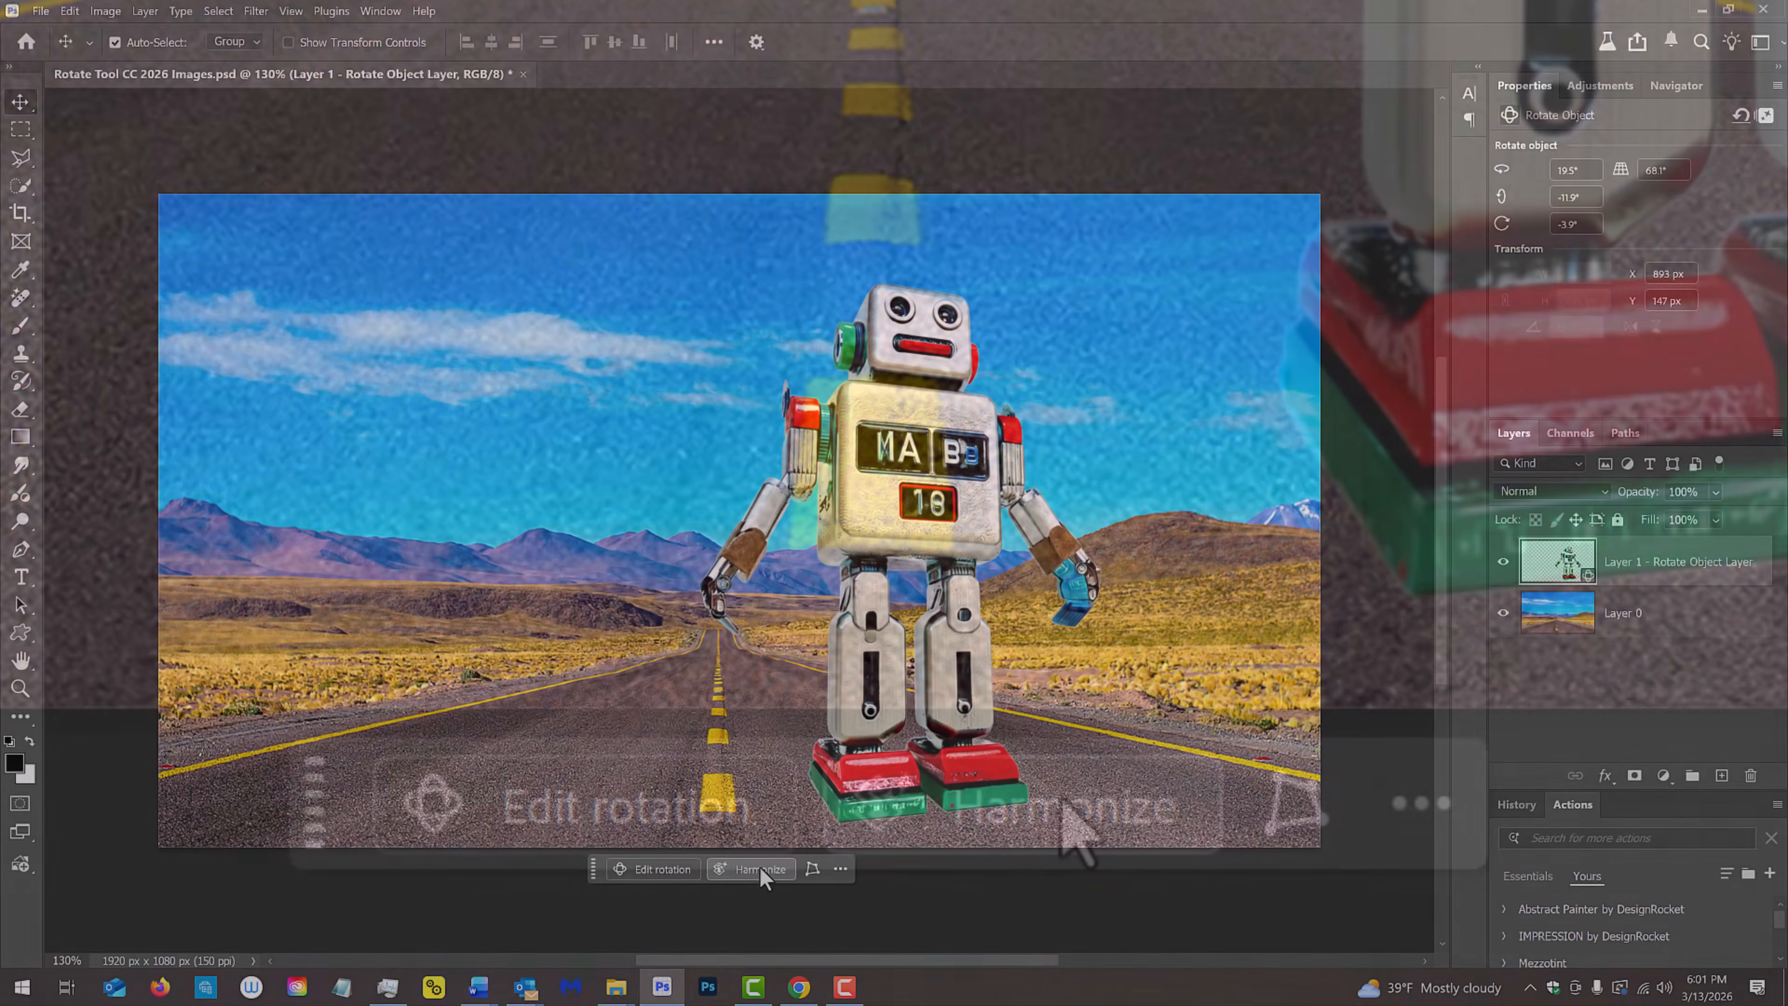
click(1065, 807)
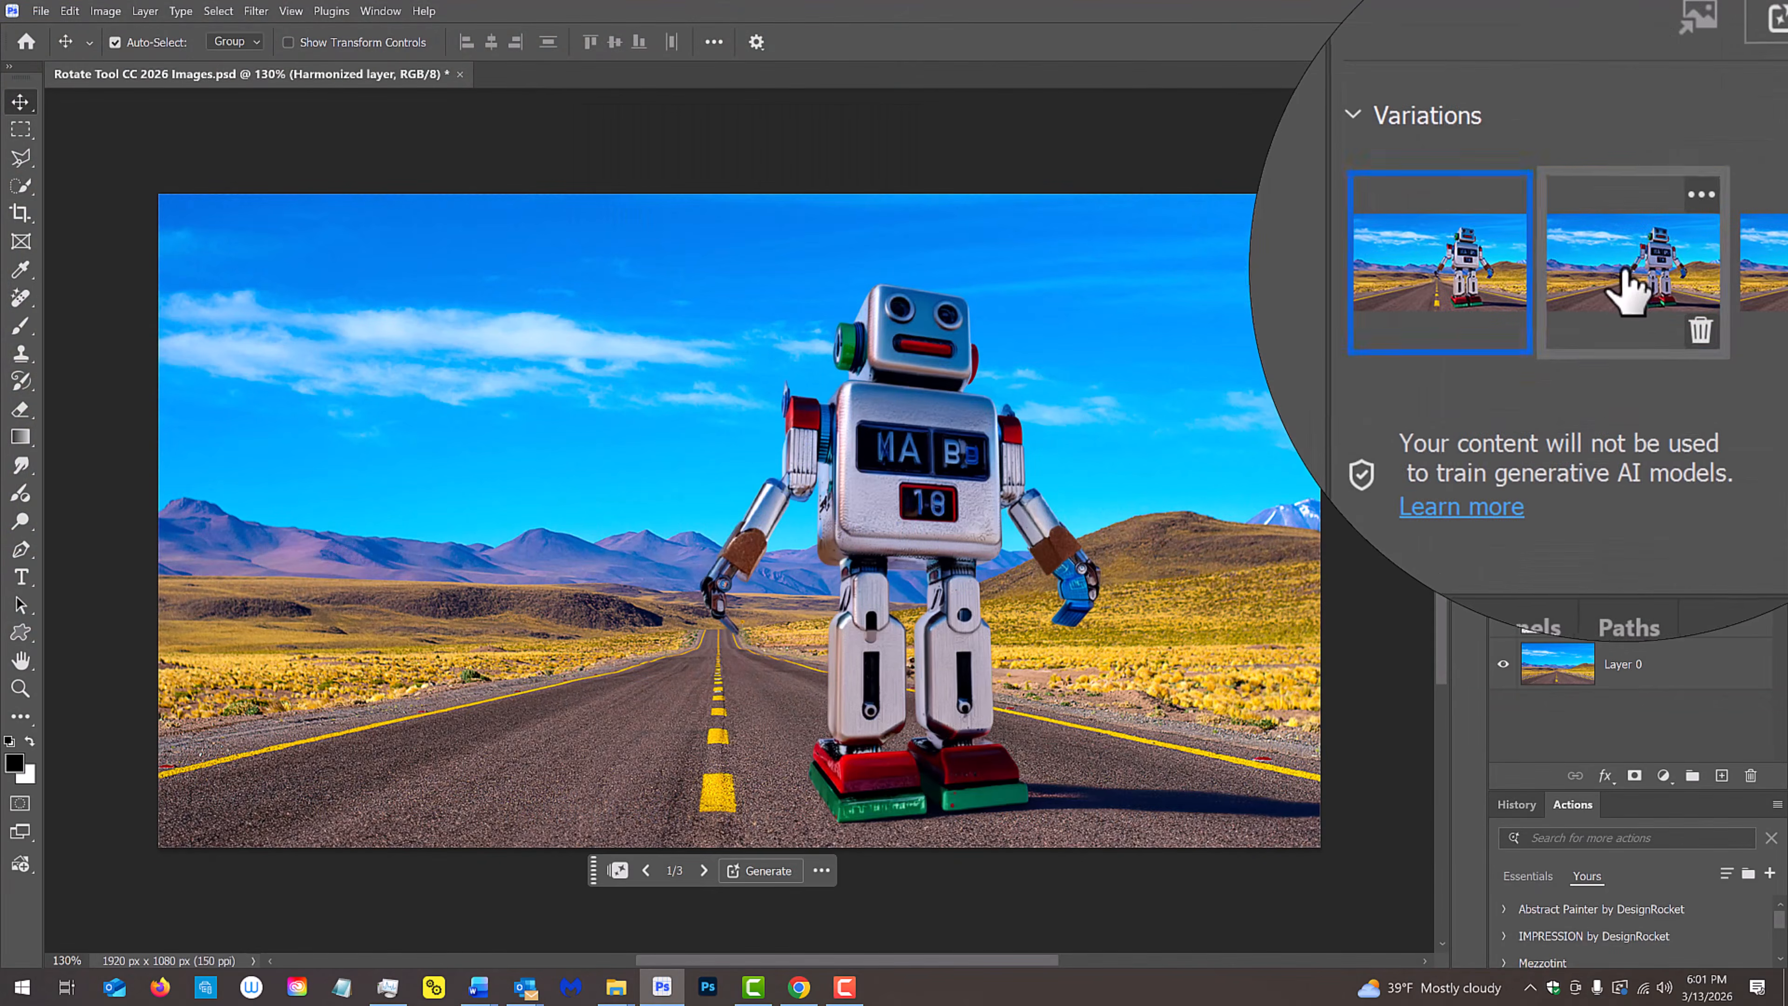
click(1623, 273)
click(1718, 289)
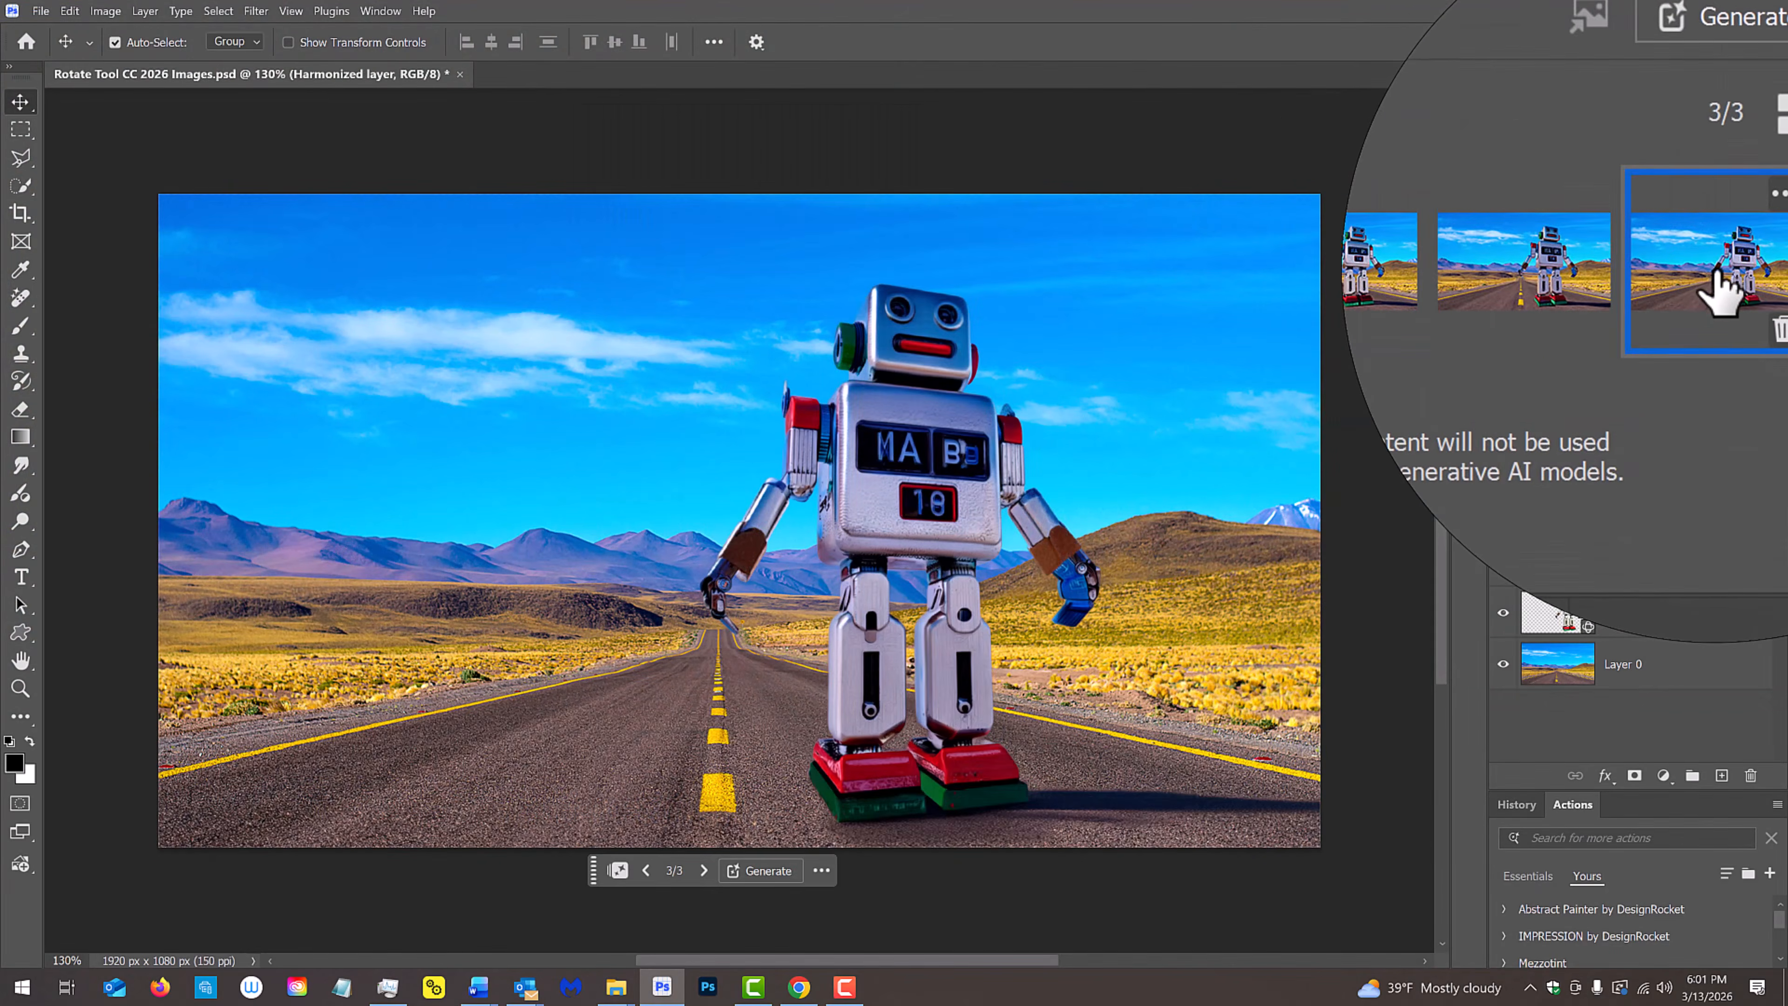
click(1538, 282)
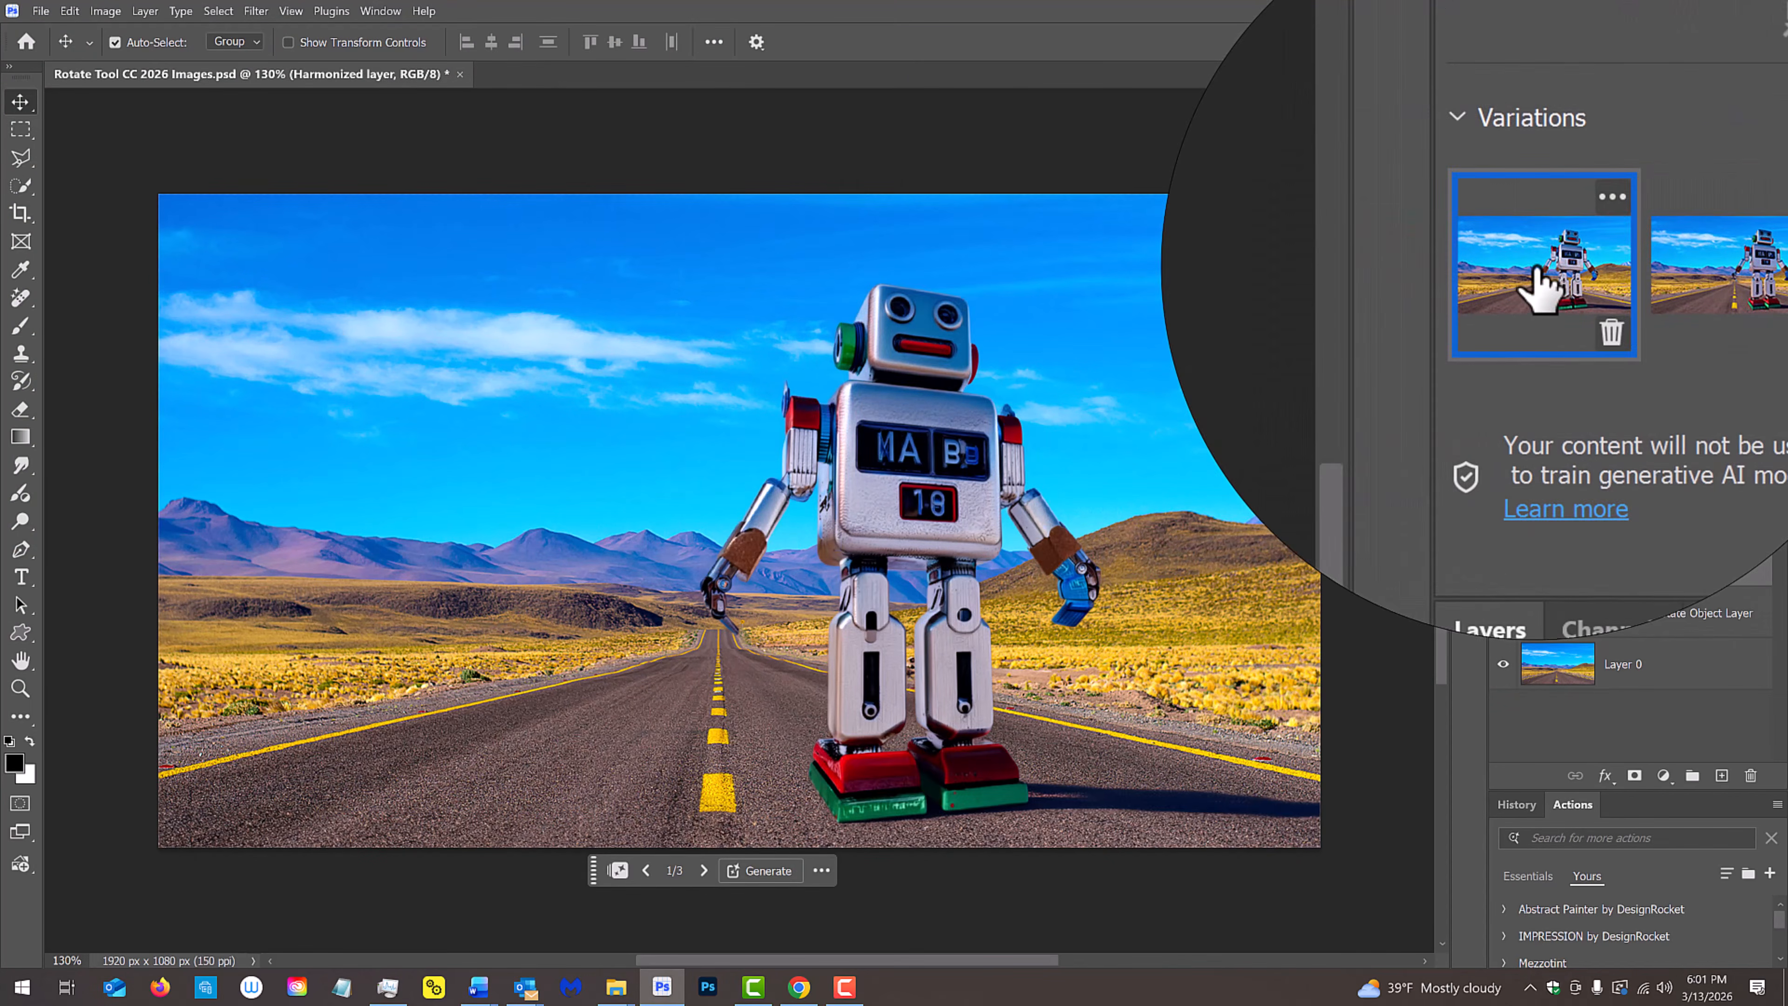